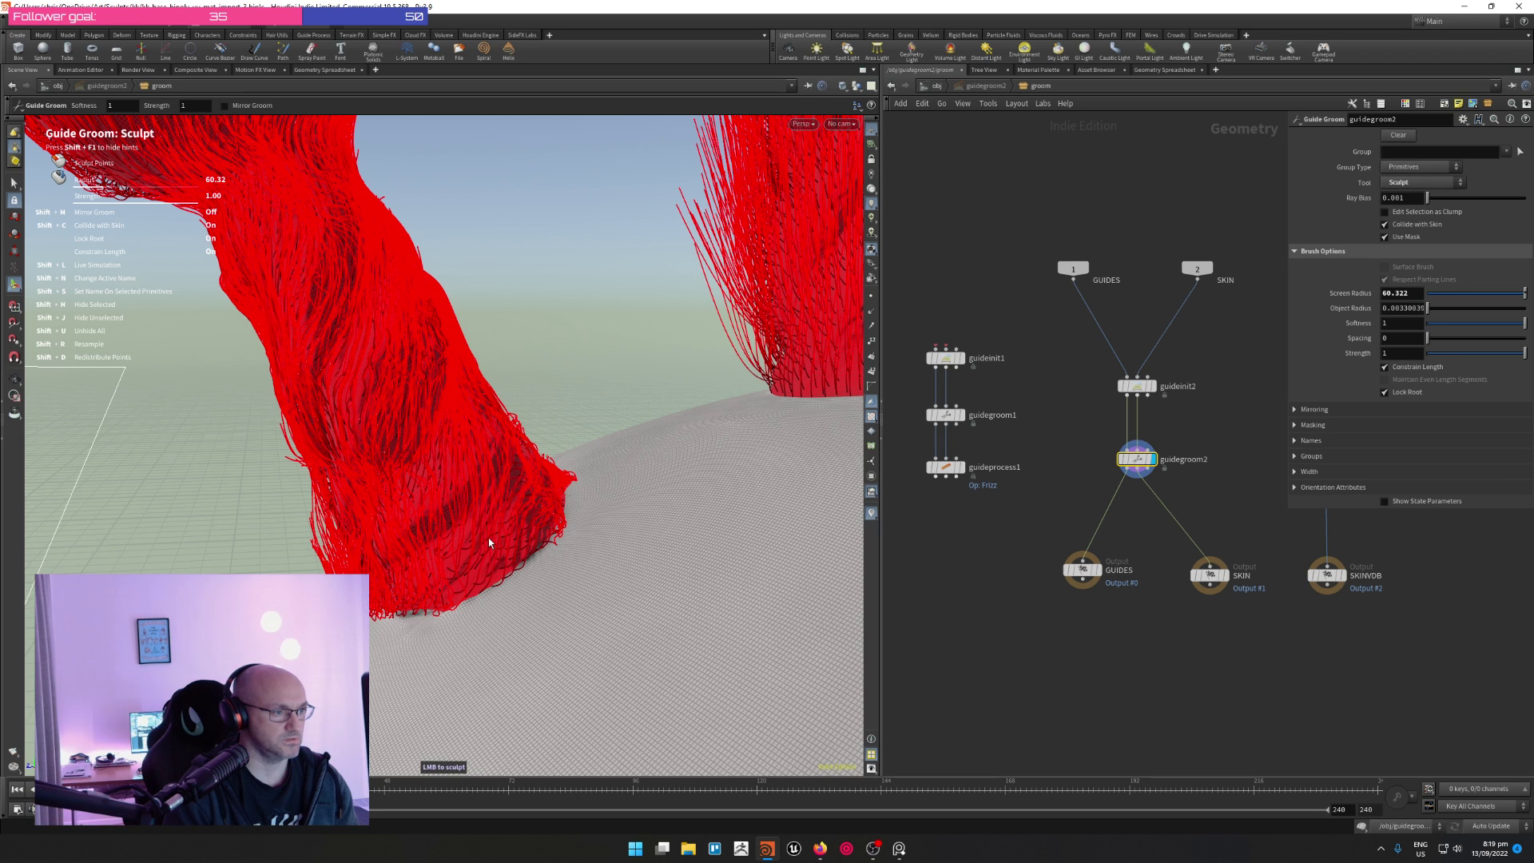
# Orbit around the red hair clumps and grey head, keeping the Sculpt groom brush active
pyautogui.keyDown('alt'); pyautogui.moveTo(481, 548); pyautogui.dragTo(470, 563); pyautogui.keyUp('alt')
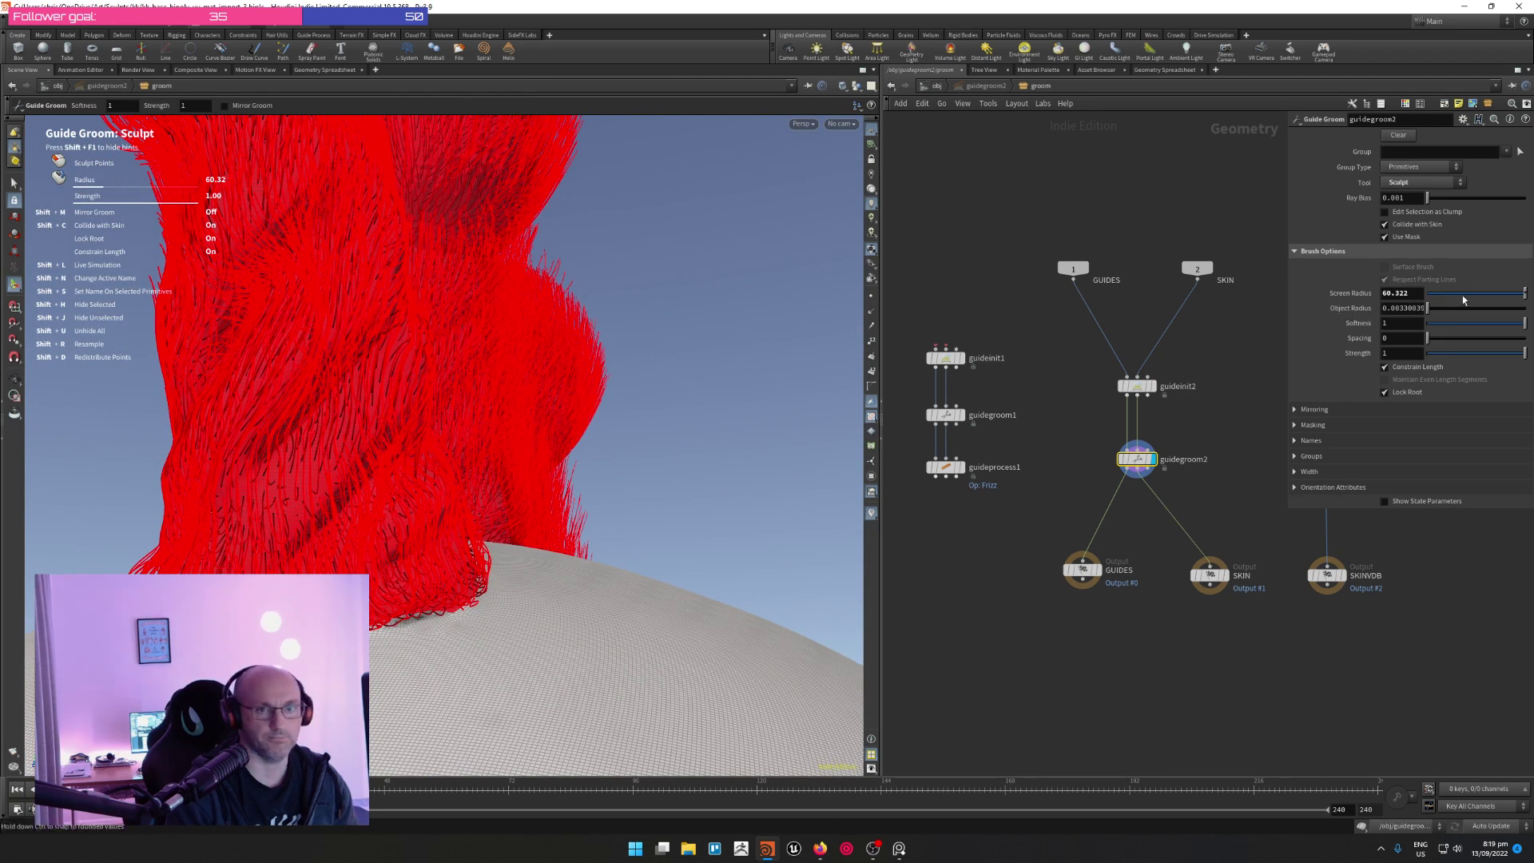
pyautogui.click(1423, 182)
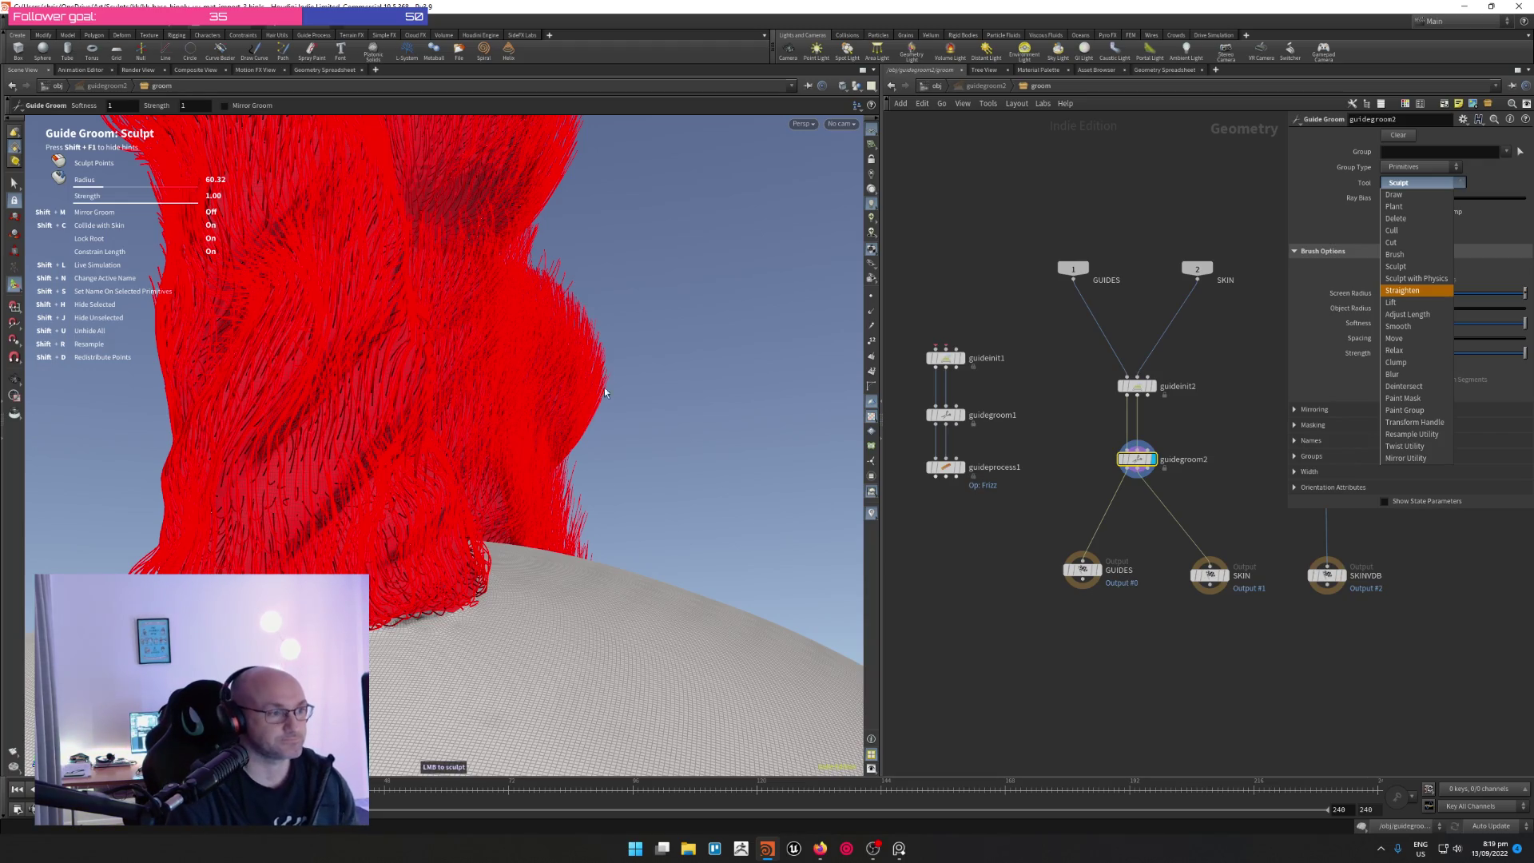
pyautogui.click(633, 388)
pyautogui.moveTo(633, 389)
pyautogui.keyDown('alt'); pyautogui.mouseDown()
pyautogui.moveTo(490, 472)
pyautogui.moveTo(702, 405)
pyautogui.moveTo(726, 424)
pyautogui.moveTo(473, 500)
pyautogui.moveTo(542, 472)
pyautogui.moveTo(531, 439)
pyautogui.moveTo(473, 479)
pyautogui.moveTo(427, 299)
pyautogui.moveTo(488, 272)
pyautogui.mouseUp(); pyautogui.keyUp('alt')
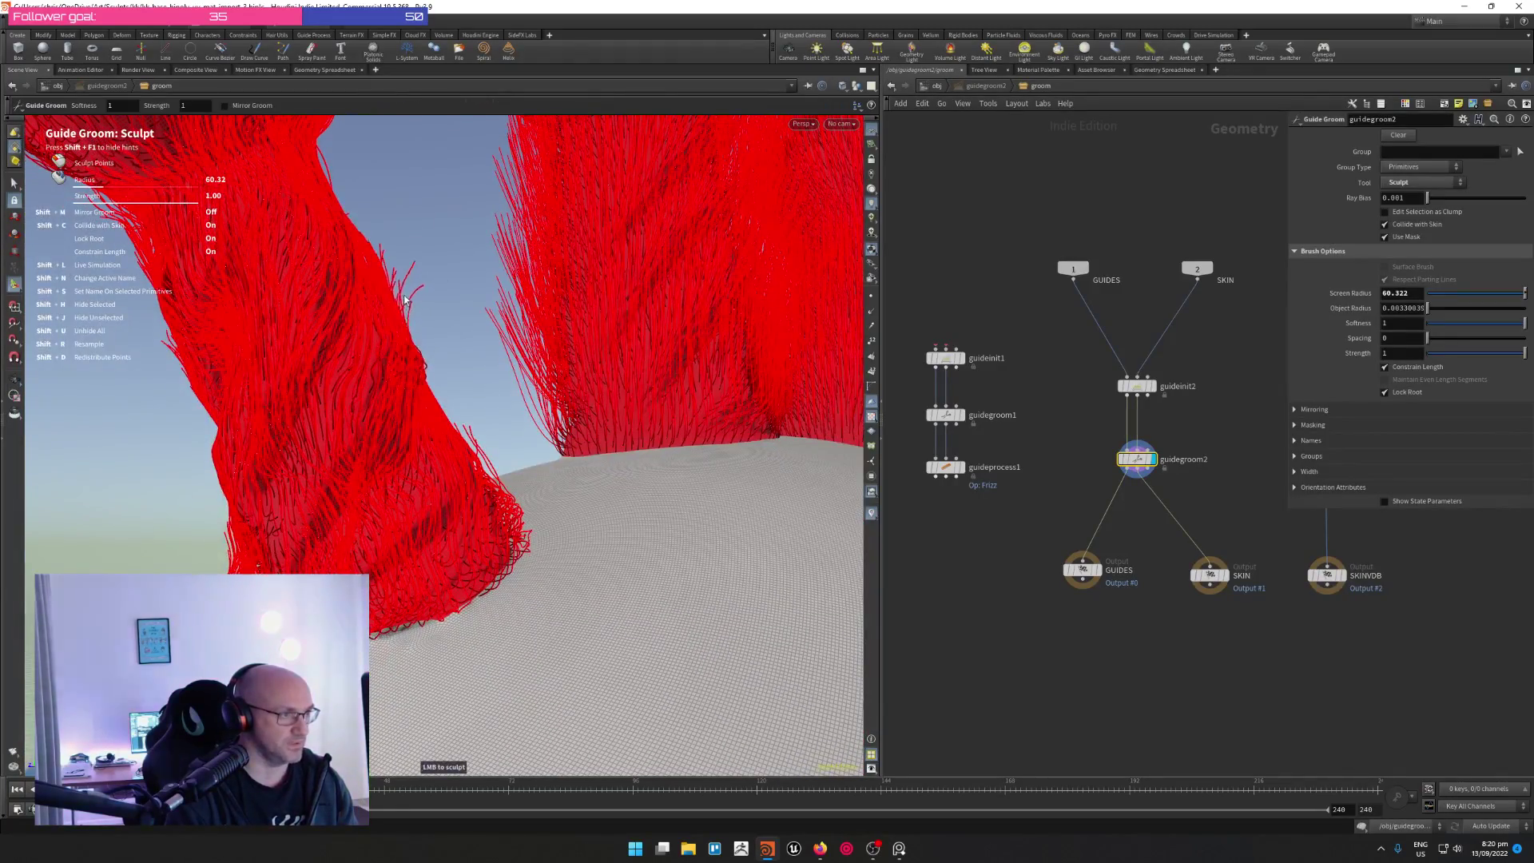
pyautogui.moveTo(402, 295)
pyautogui.keyDown('alt'); pyautogui.mouseDown()
pyautogui.moveTo(345, 402)
pyautogui.moveTo(371, 455)
pyautogui.moveTo(205, 464)
pyautogui.mouseUp(); pyautogui.keyUp('alt')
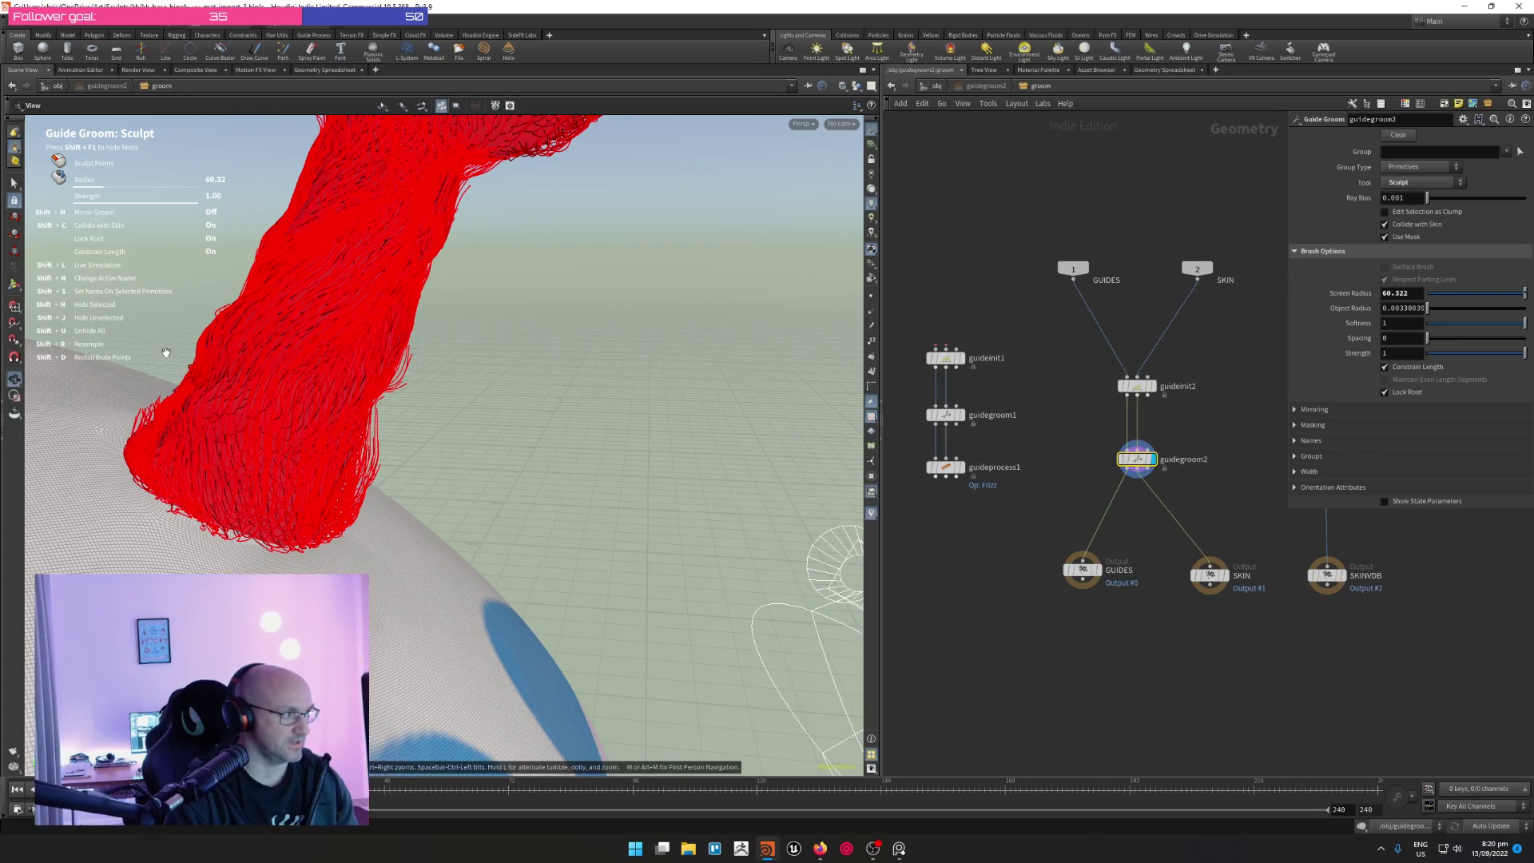
pyautogui.moveTo(151, 414)
pyautogui.keyDown('alt'); pyautogui.mouseDown()
pyautogui.moveTo(535, 347)
pyautogui.moveTo(543, 435)
pyautogui.mouseUp(); pyautogui.keyUp('alt')
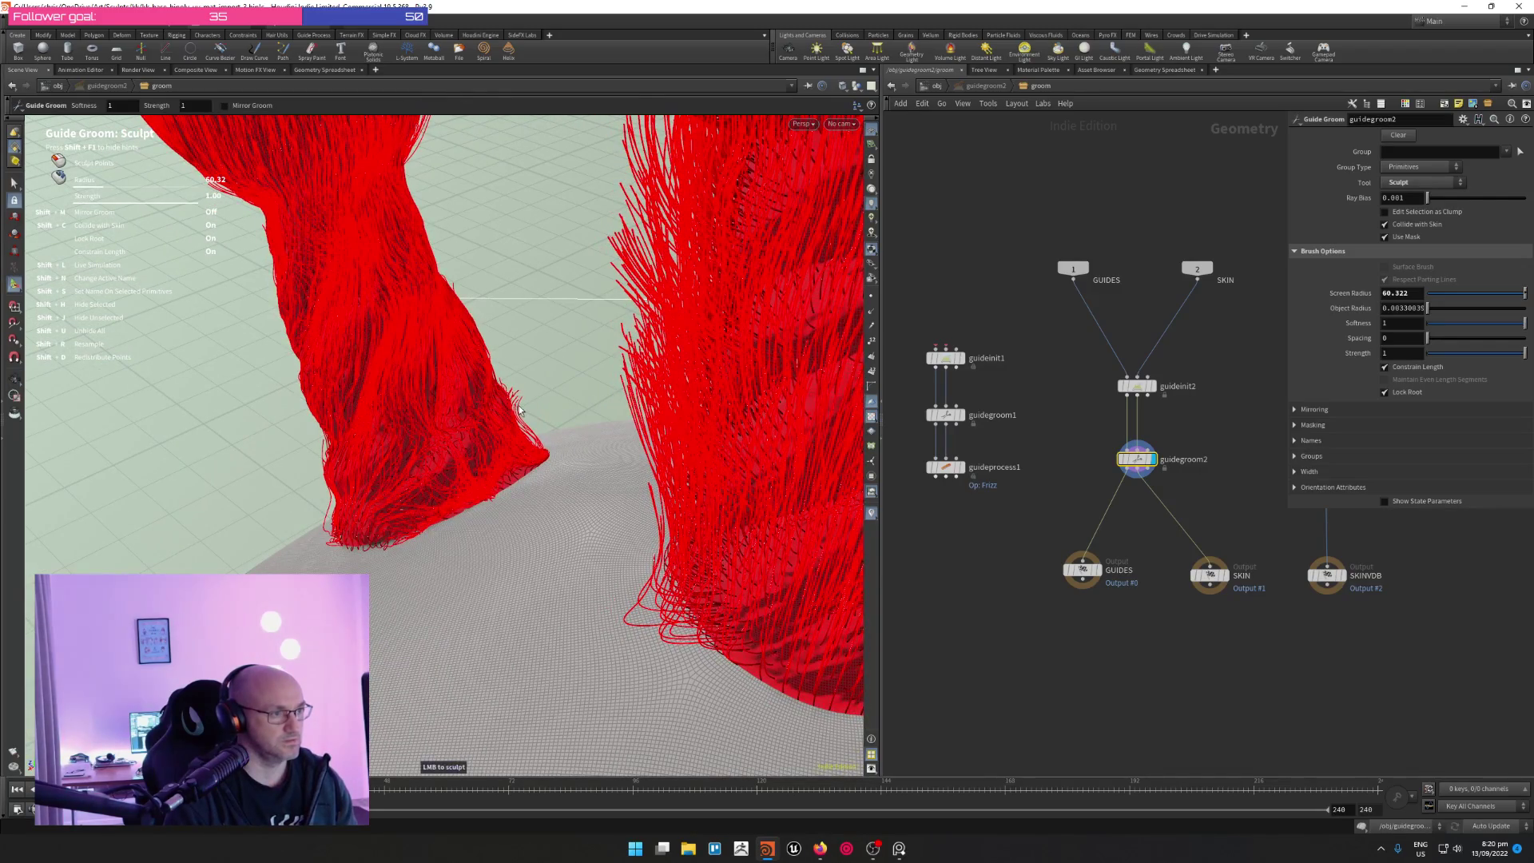
pyautogui.moveTo(473, 428)
pyautogui.keyDown('alt'); pyautogui.mouseDown()
pyautogui.moveTo(325, 368)
pyautogui.moveTo(404, 503)
pyautogui.moveTo(404, 469)
pyautogui.moveTo(464, 448)
pyautogui.moveTo(473, 418)
pyautogui.mouseUp(); pyautogui.keyUp('alt')
# Flip to the Render View of the hair and back to the Scene View
pyautogui.click(141, 70)
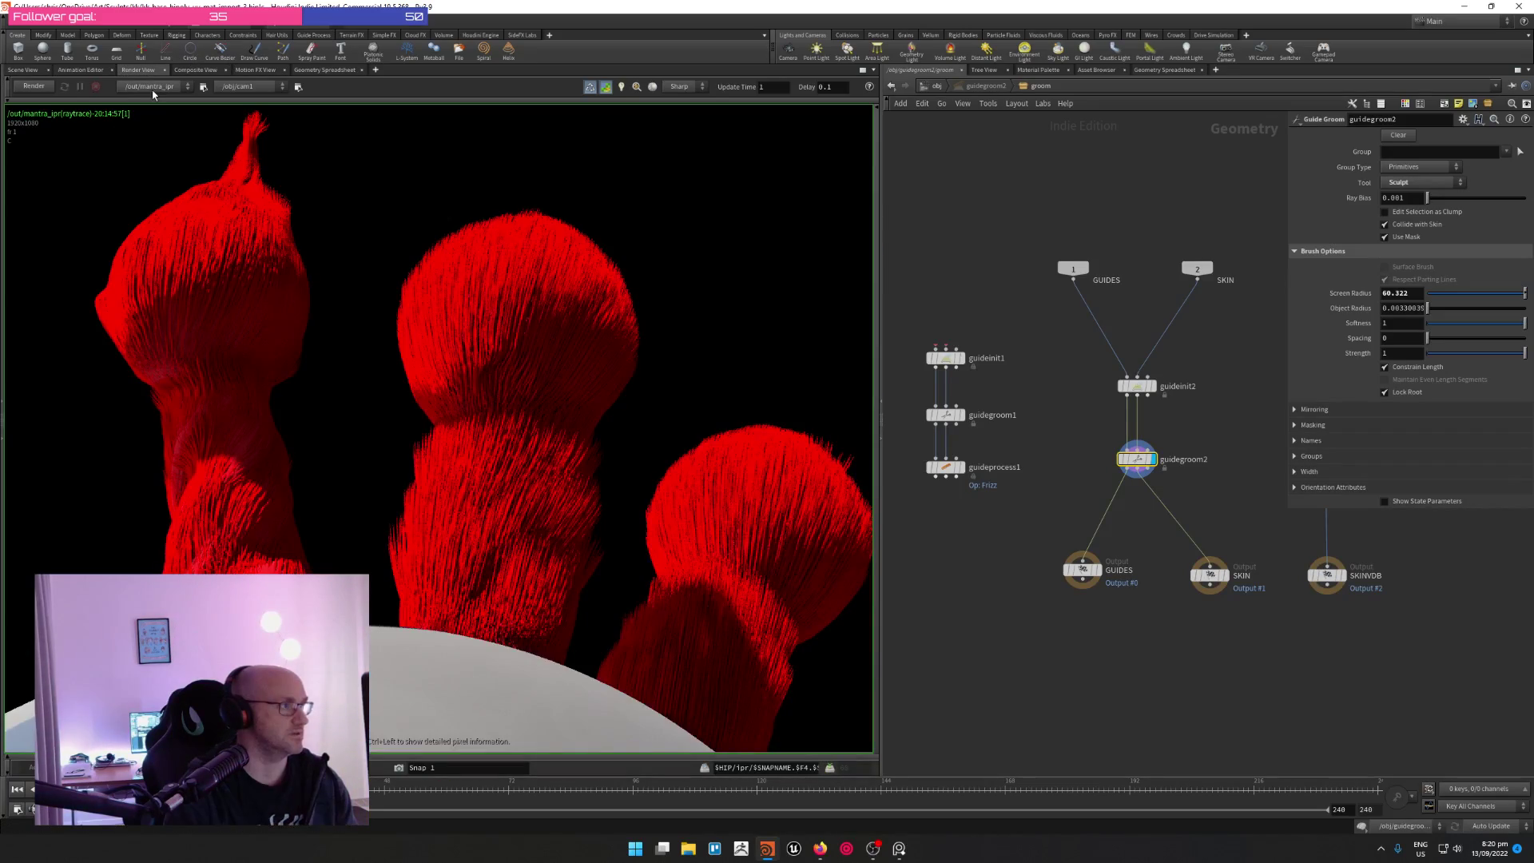
pyautogui.click(33, 92)
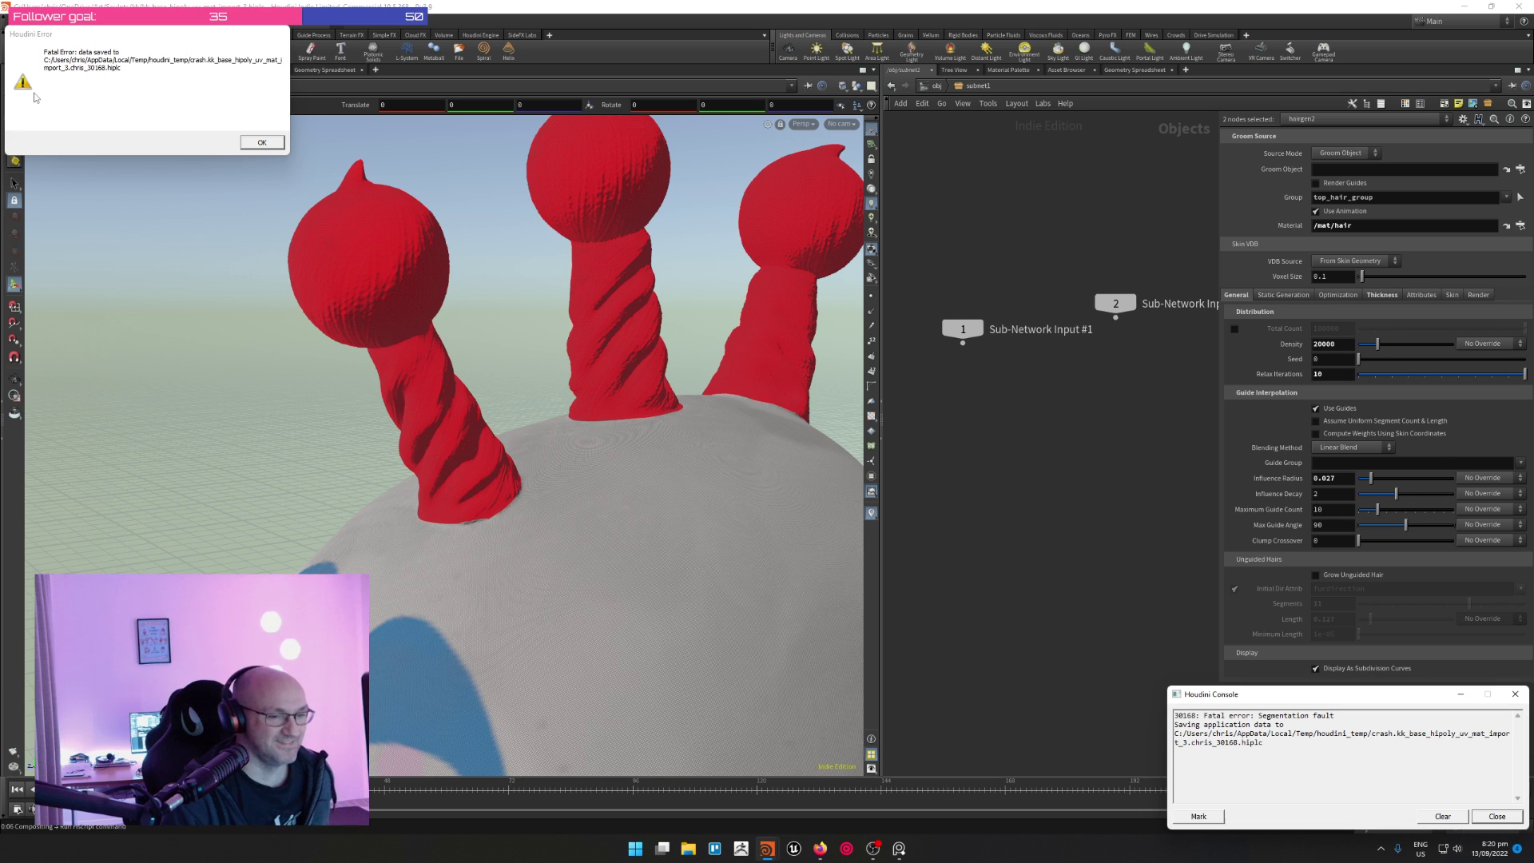
# Dismiss the fatal error, relaunch Houdini, and restore the crash backup with Open Crashfile
pyautogui.click(263, 143)
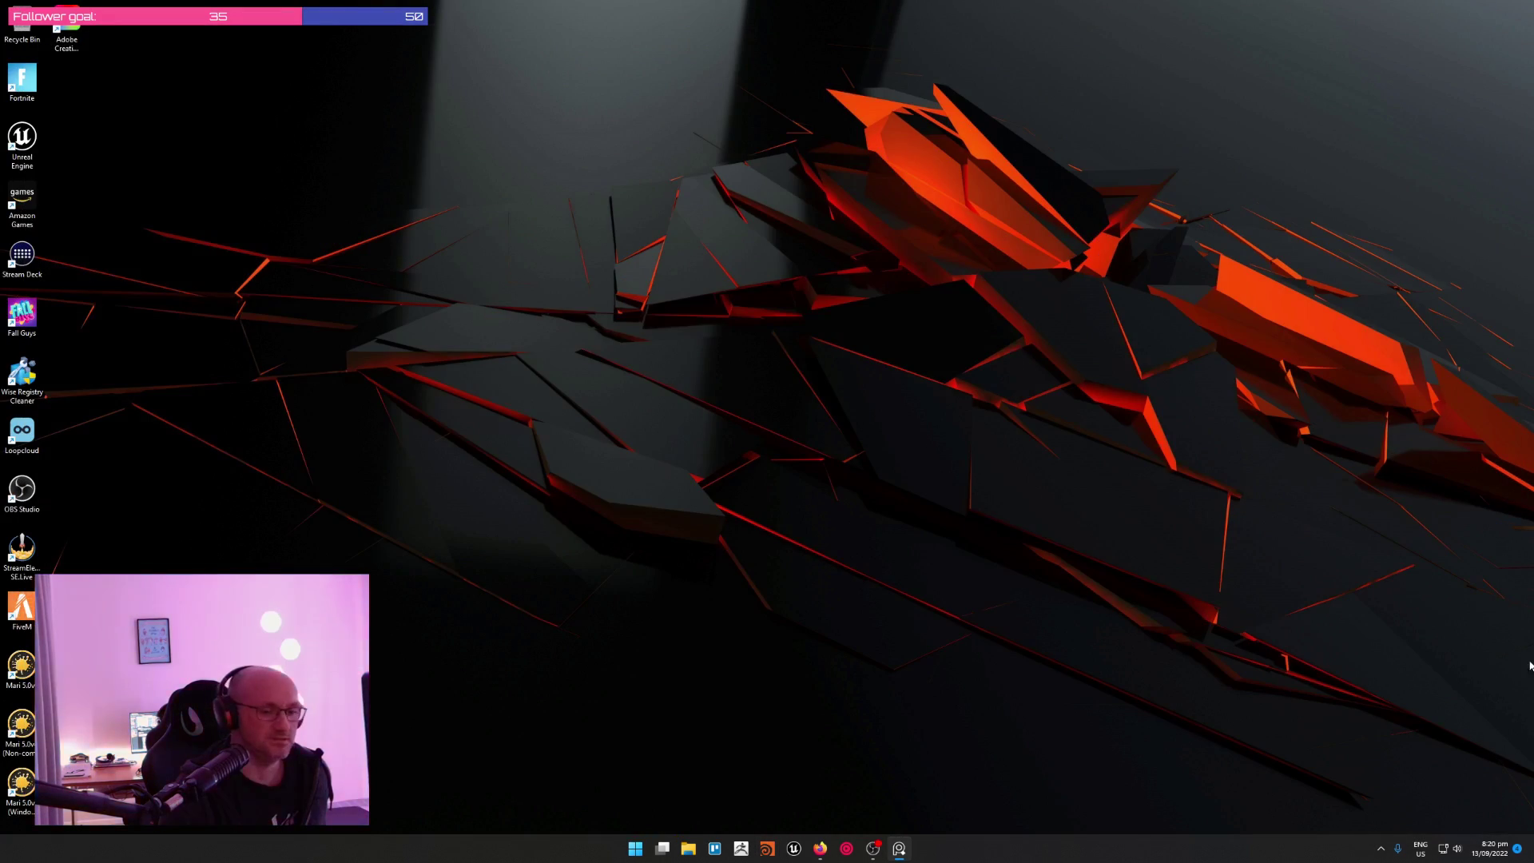
pyautogui.click(767, 849)
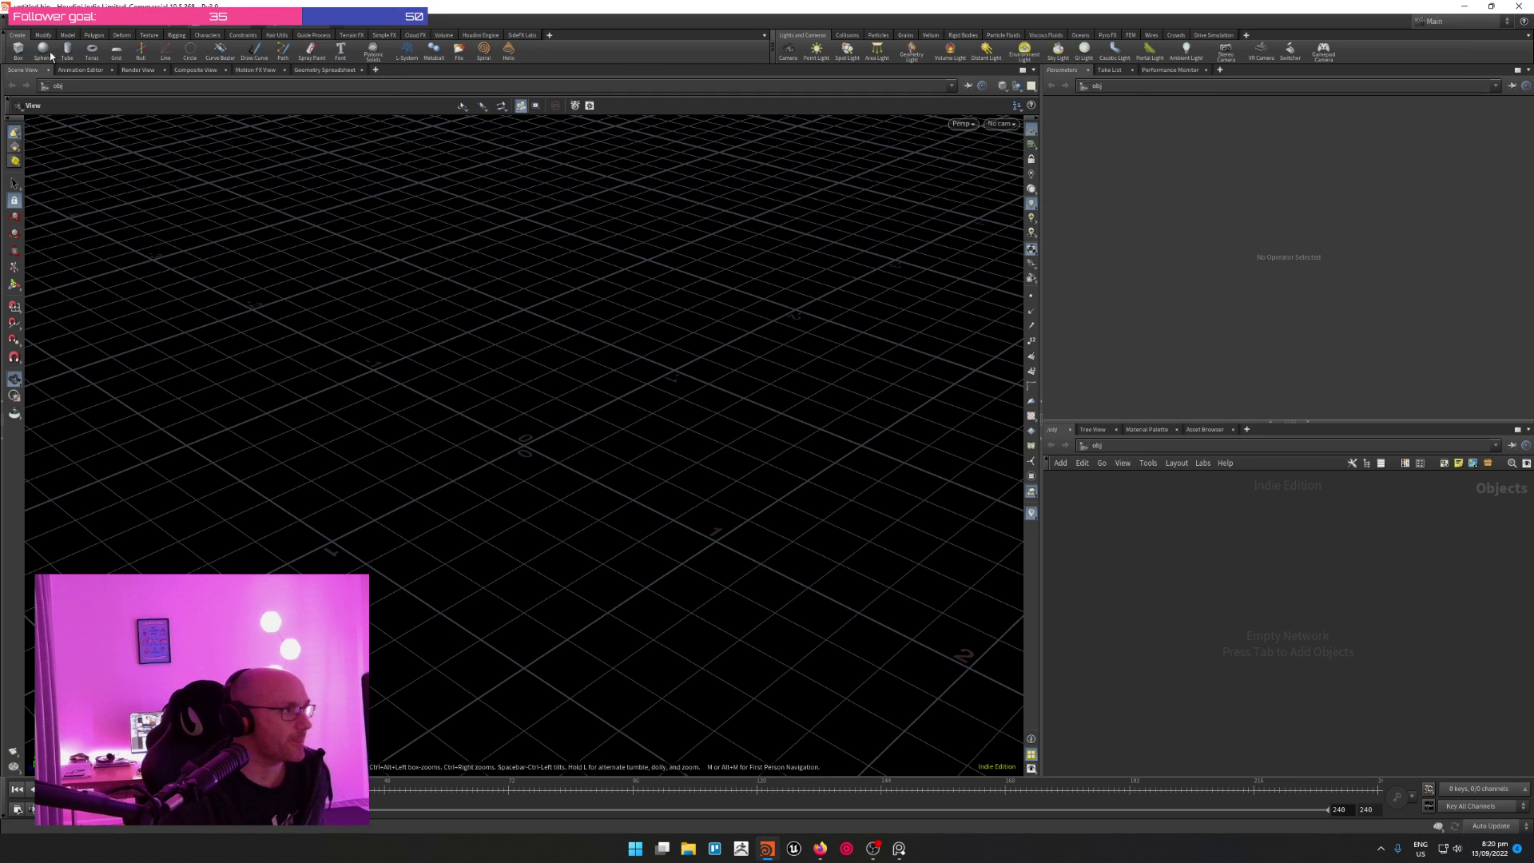
pyautogui.click(20, 31)
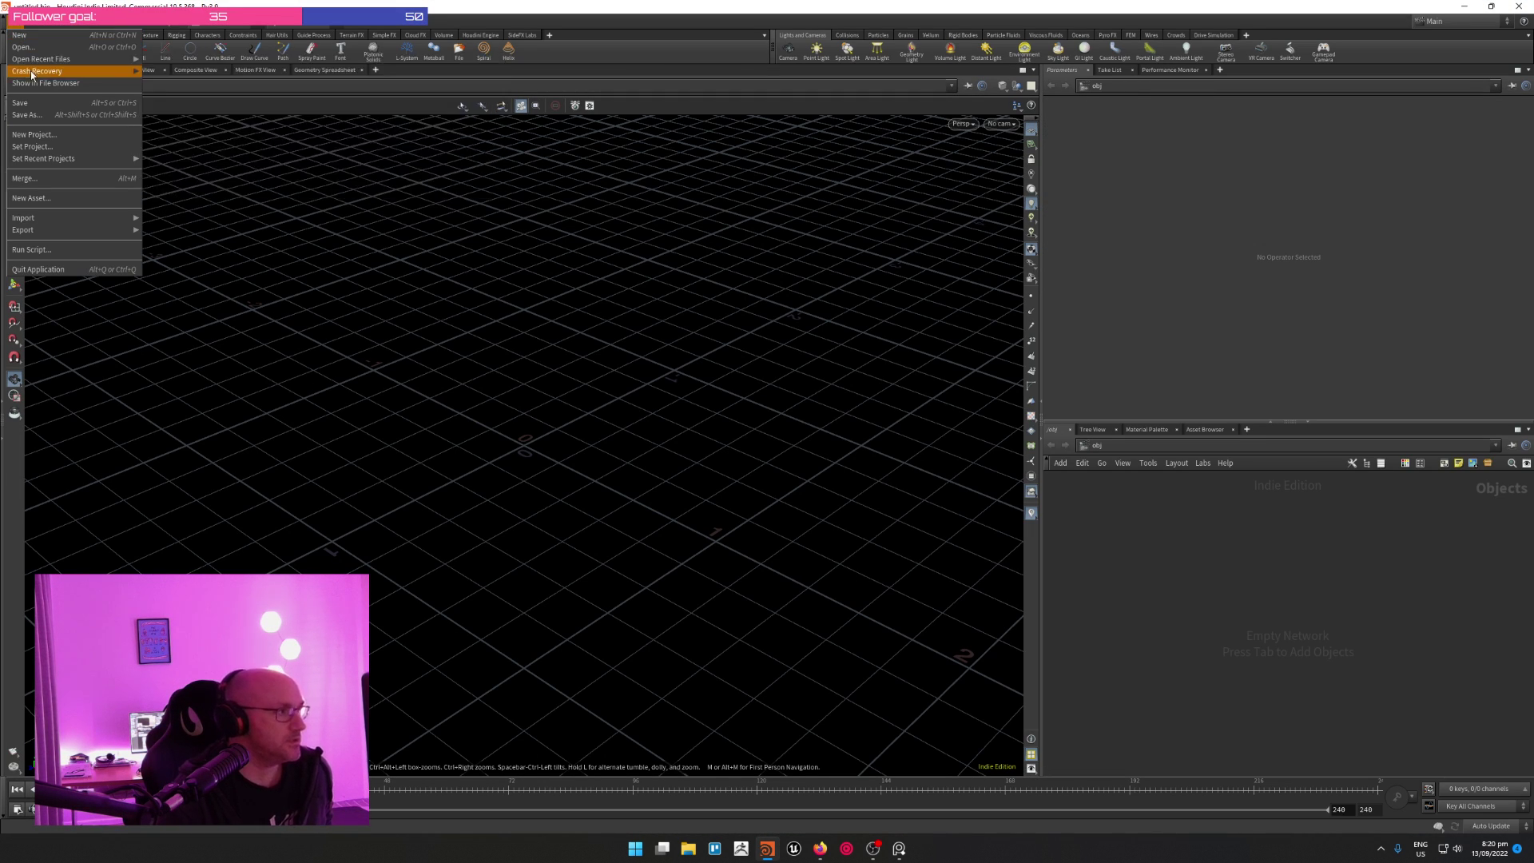
pyautogui.moveTo(39, 70)
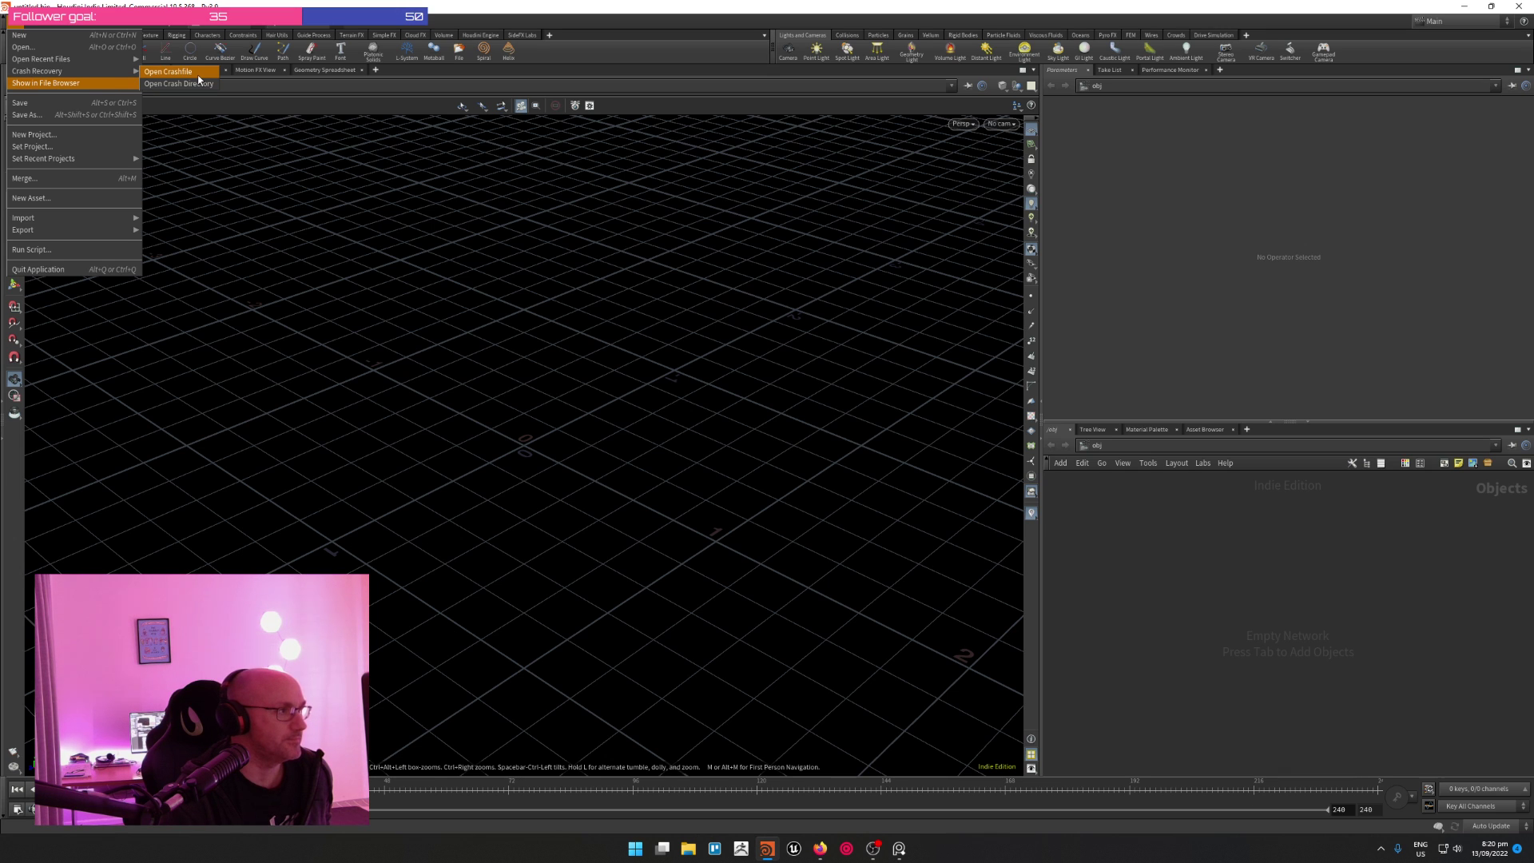
pyautogui.click(197, 76)
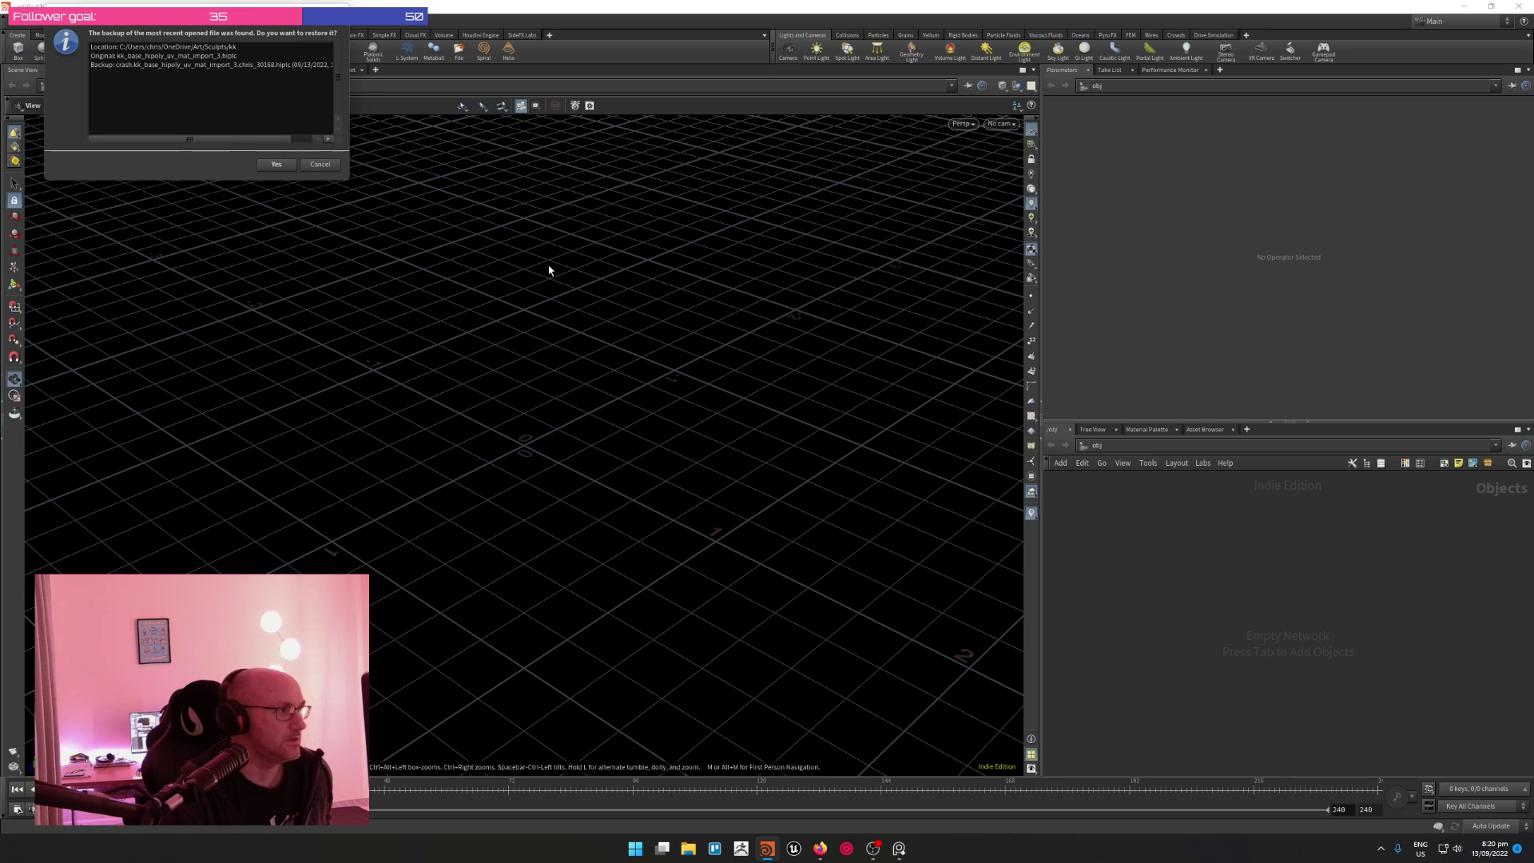
pyautogui.click(279, 163)
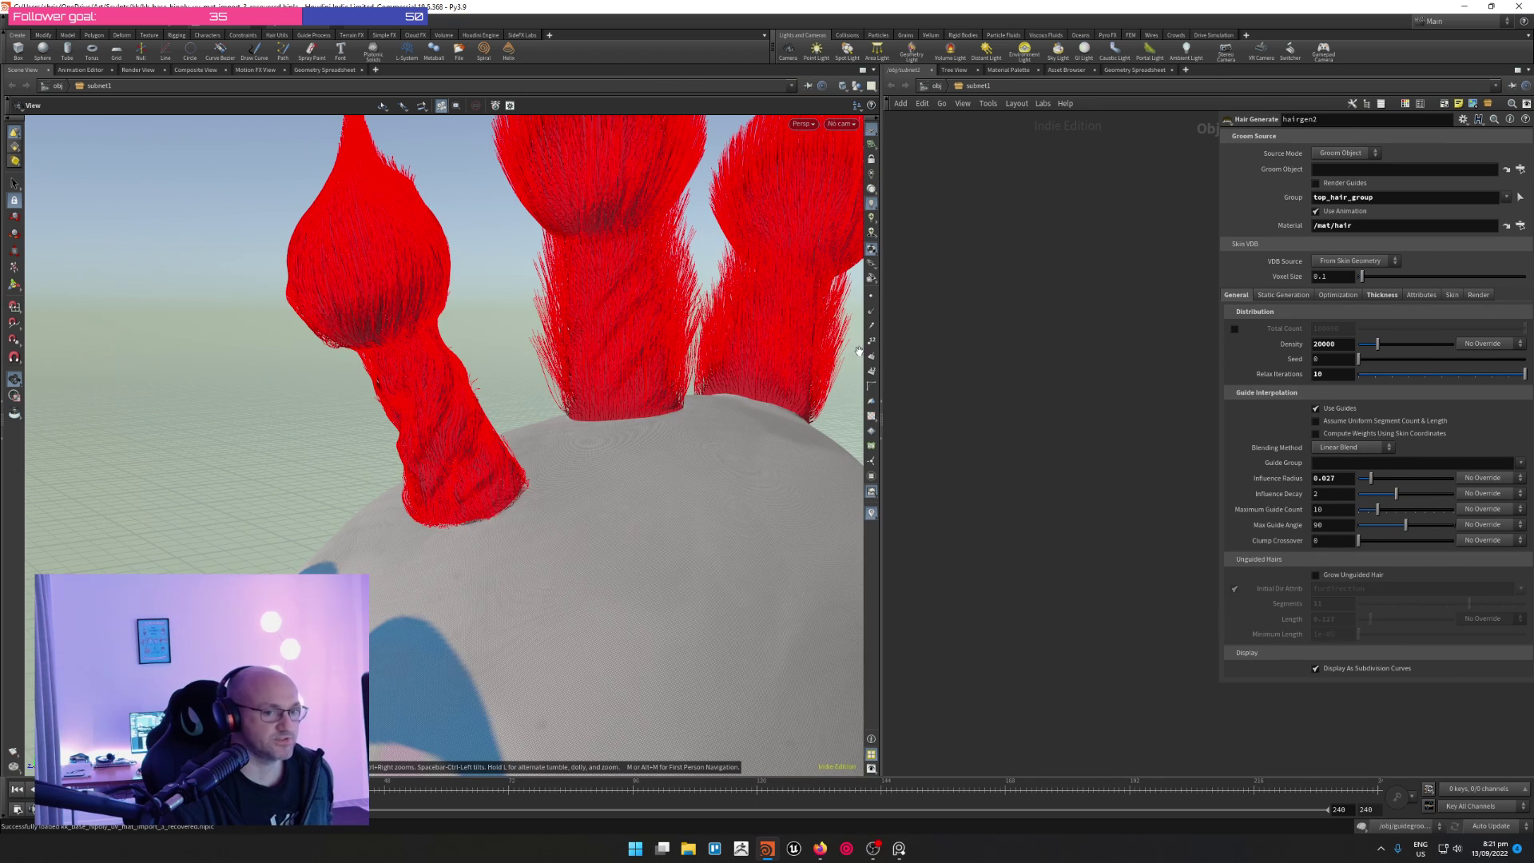
# Orbit closely around the recovered red hair tufts on the sphere from several sides
pyautogui.moveTo(474, 217)
pyautogui.mouseDown()
pyautogui.moveTo(435, 268)
pyautogui.moveTo(449, 308)
pyautogui.mouseUp()
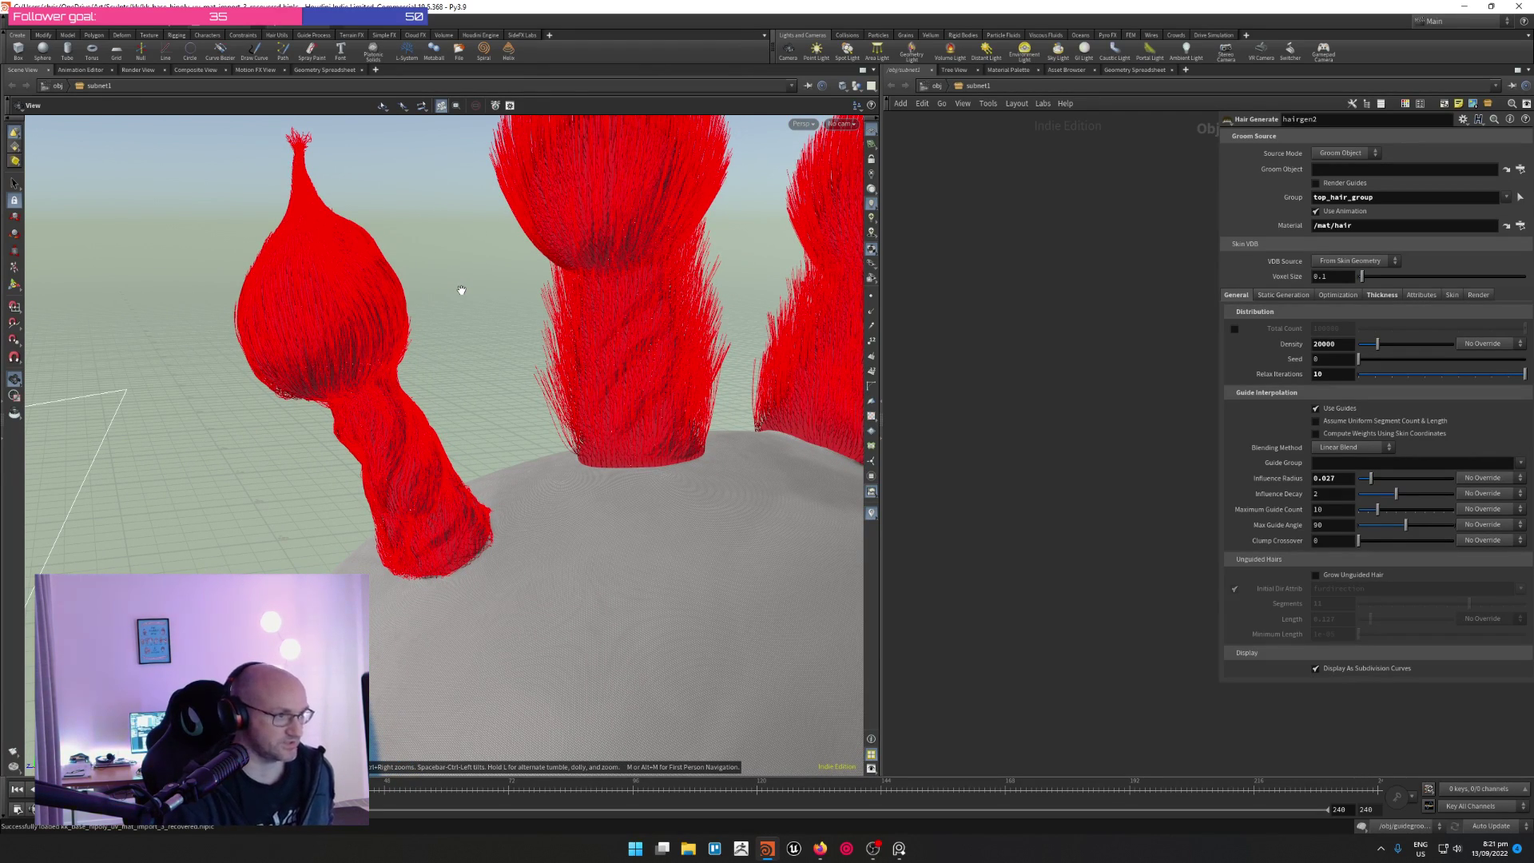
pyautogui.moveTo(466, 289)
pyautogui.mouseDown()
pyautogui.moveTo(488, 322)
pyautogui.moveTo(378, 326)
pyautogui.mouseUp()
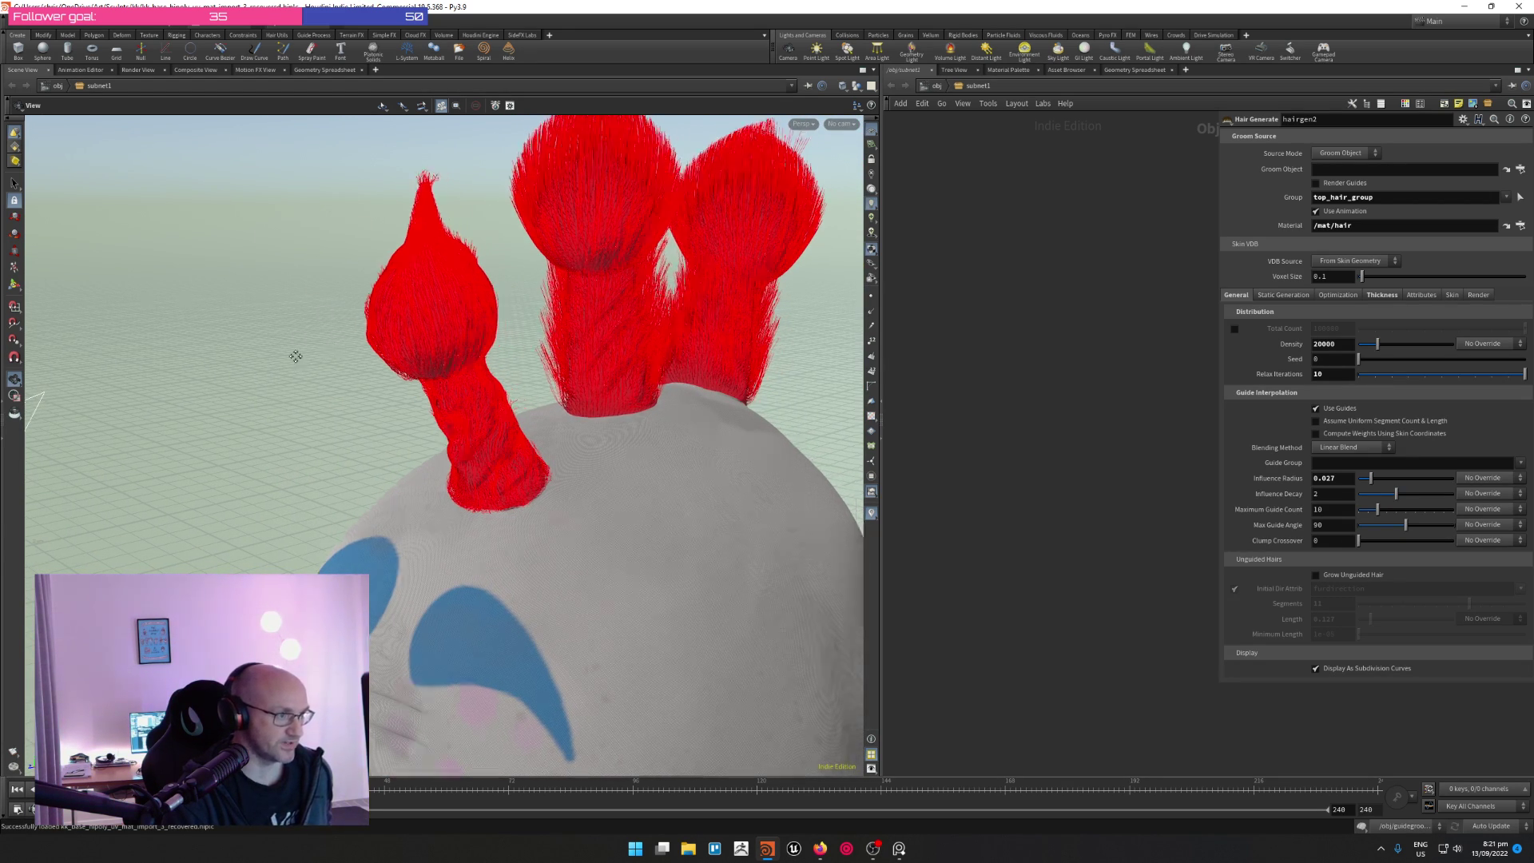
pyautogui.moveTo(381, 332)
pyautogui.mouseDown()
pyautogui.moveTo(447, 362)
pyautogui.moveTo(375, 362)
pyautogui.moveTo(401, 366)
pyautogui.mouseUp()
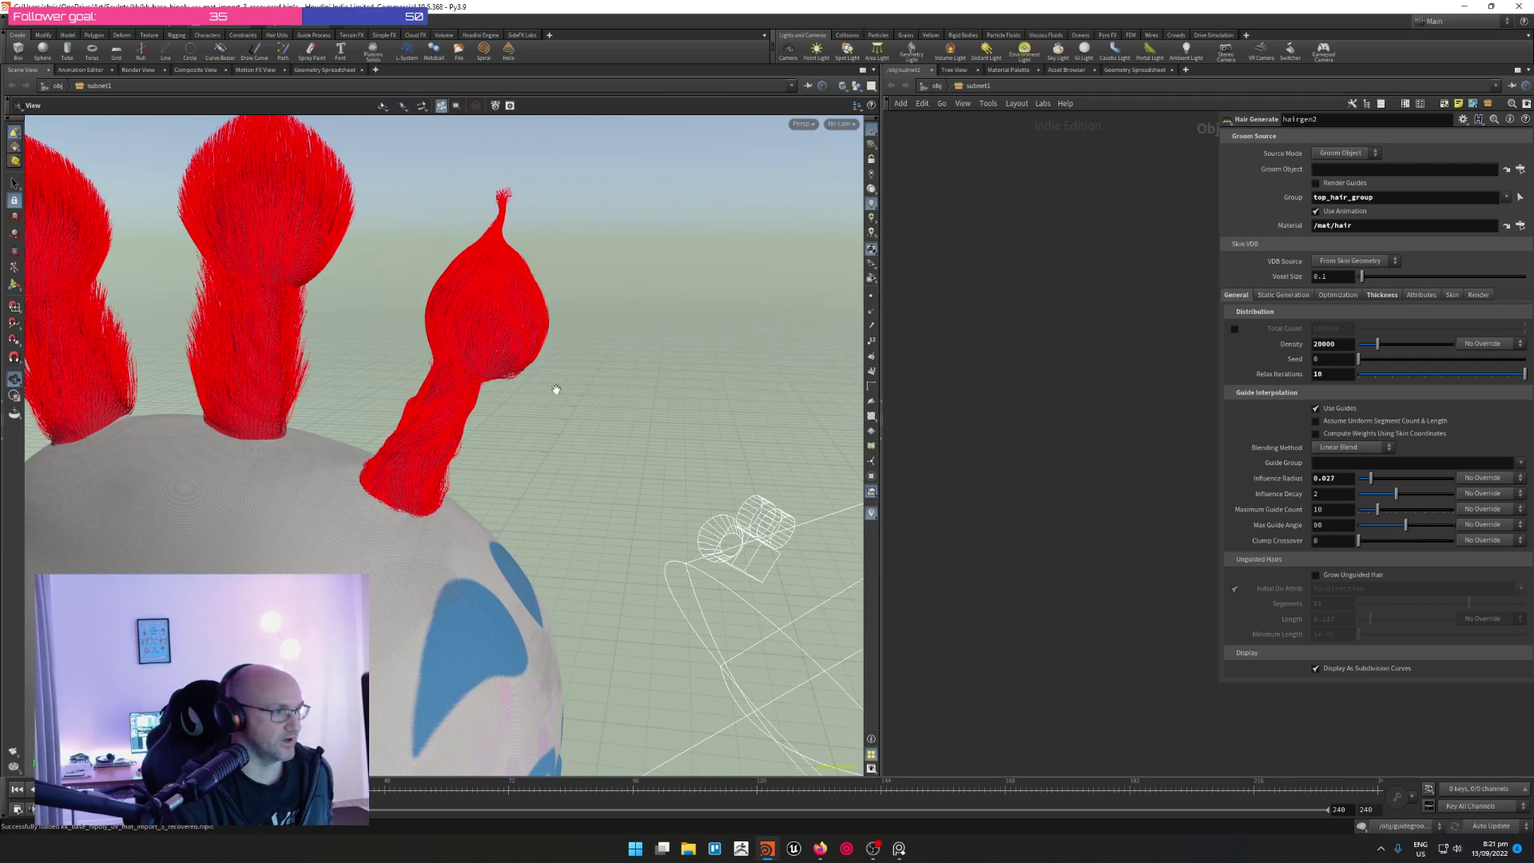
pyautogui.moveTo(549, 387); pyautogui.dragTo(531, 408)
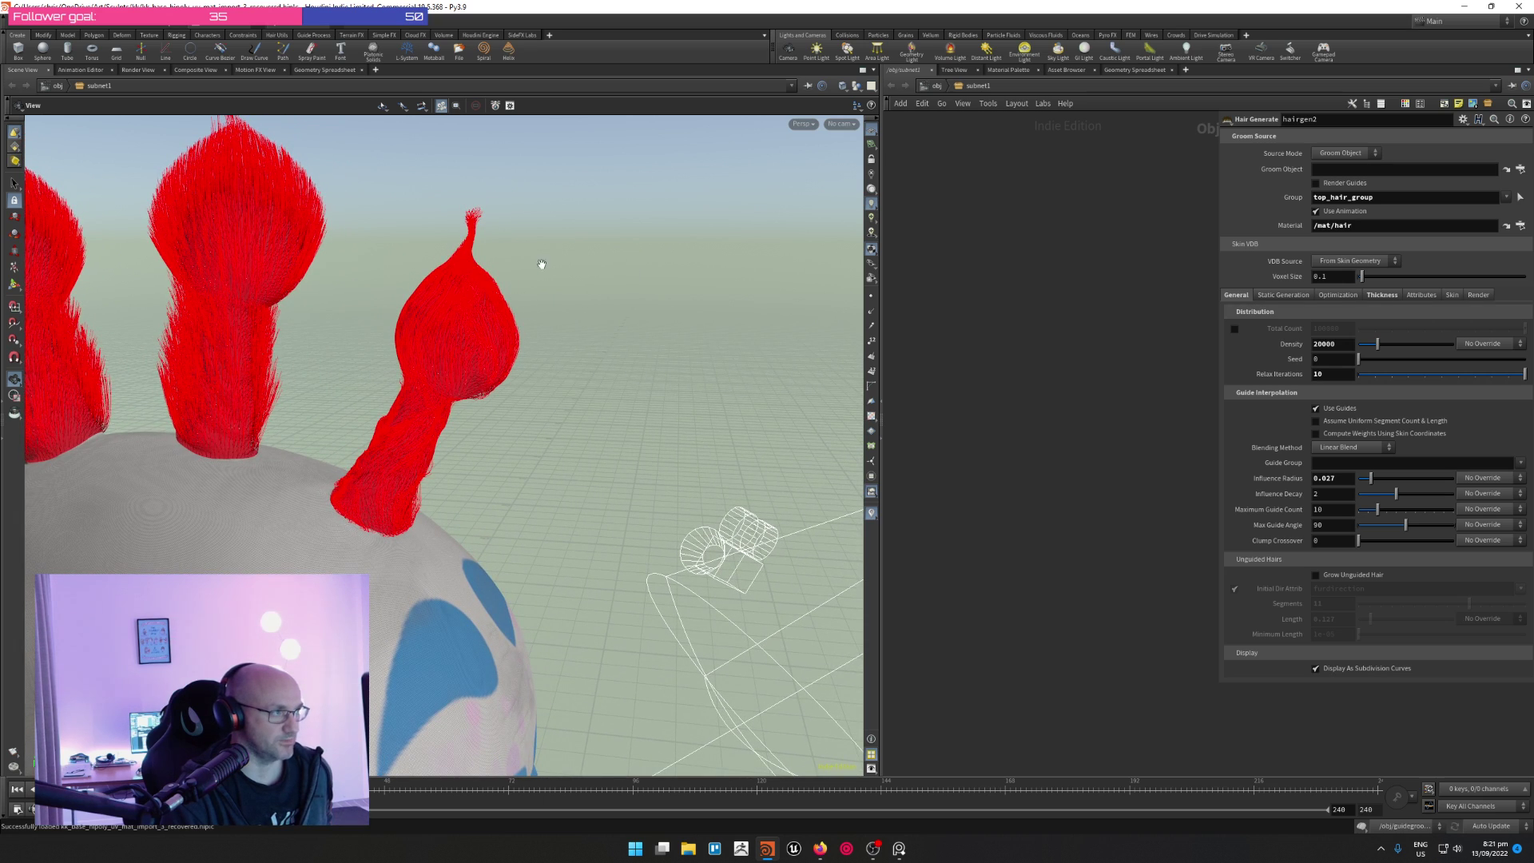
pyautogui.moveTo(548, 274); pyautogui.dragTo(201, 310)
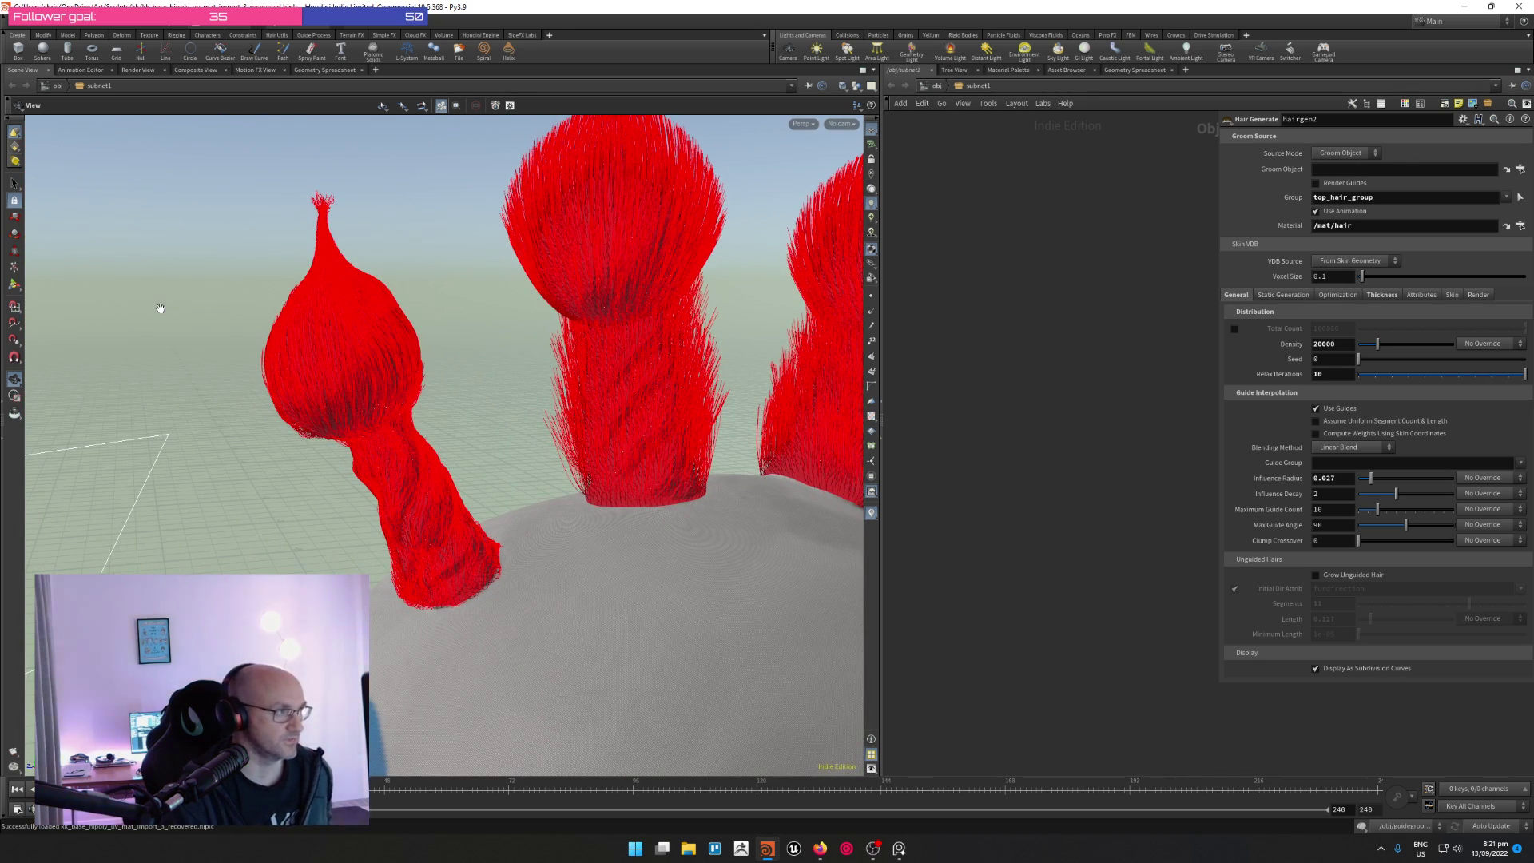
pyautogui.click(17, 32)
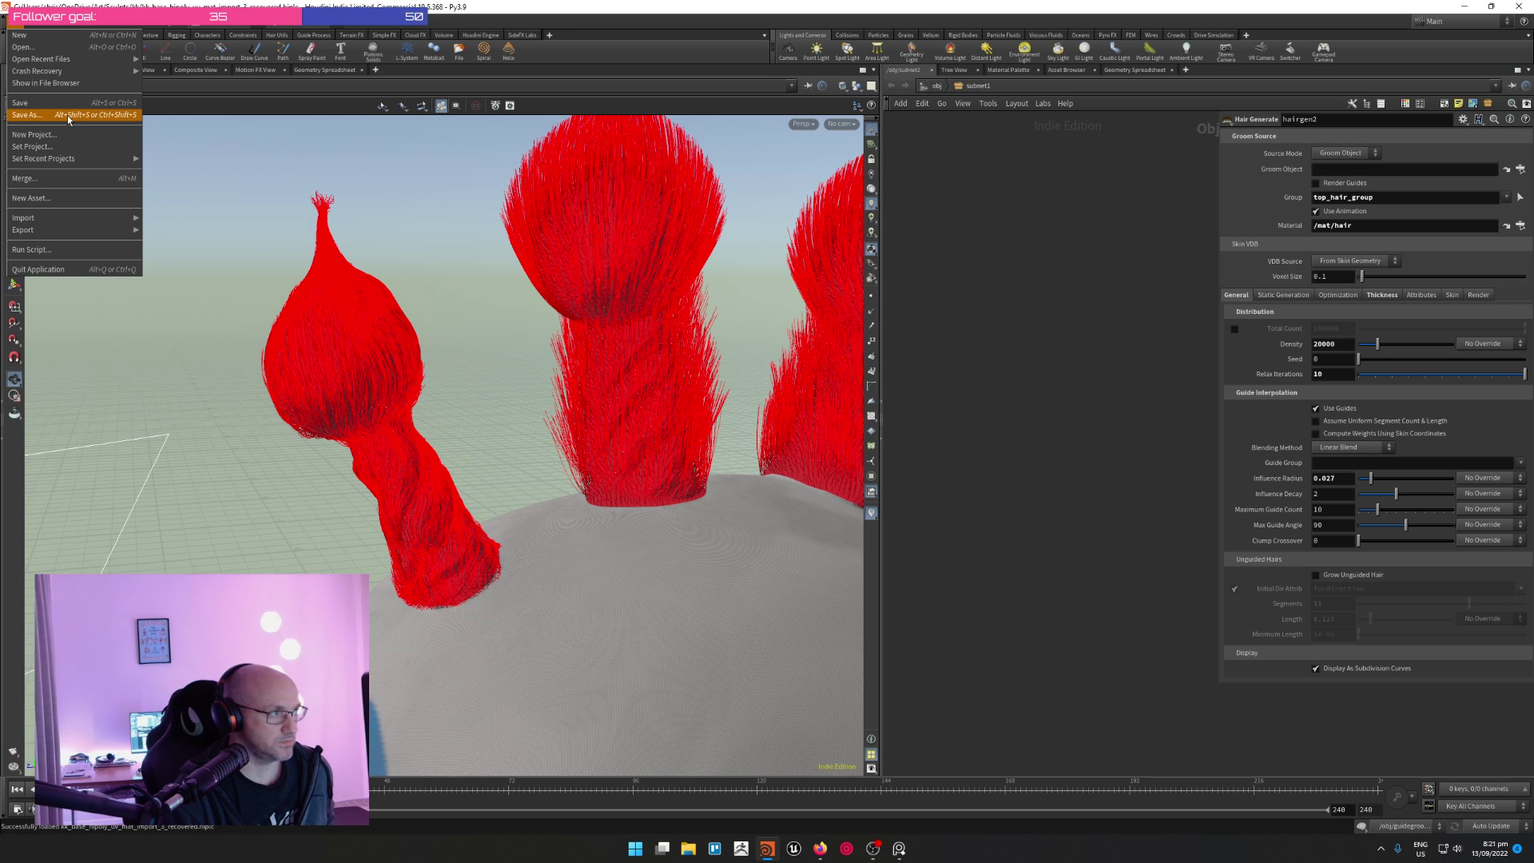
# Save the recovered scene under the new name ..._import_4.hiplc
pyautogui.click(69, 118)
pyautogui.moveTo(245, 286)
pyautogui.mouseDown()
pyautogui.moveTo(338, 288)
pyautogui.moveTo(238, 287)
pyautogui.mouseUp()
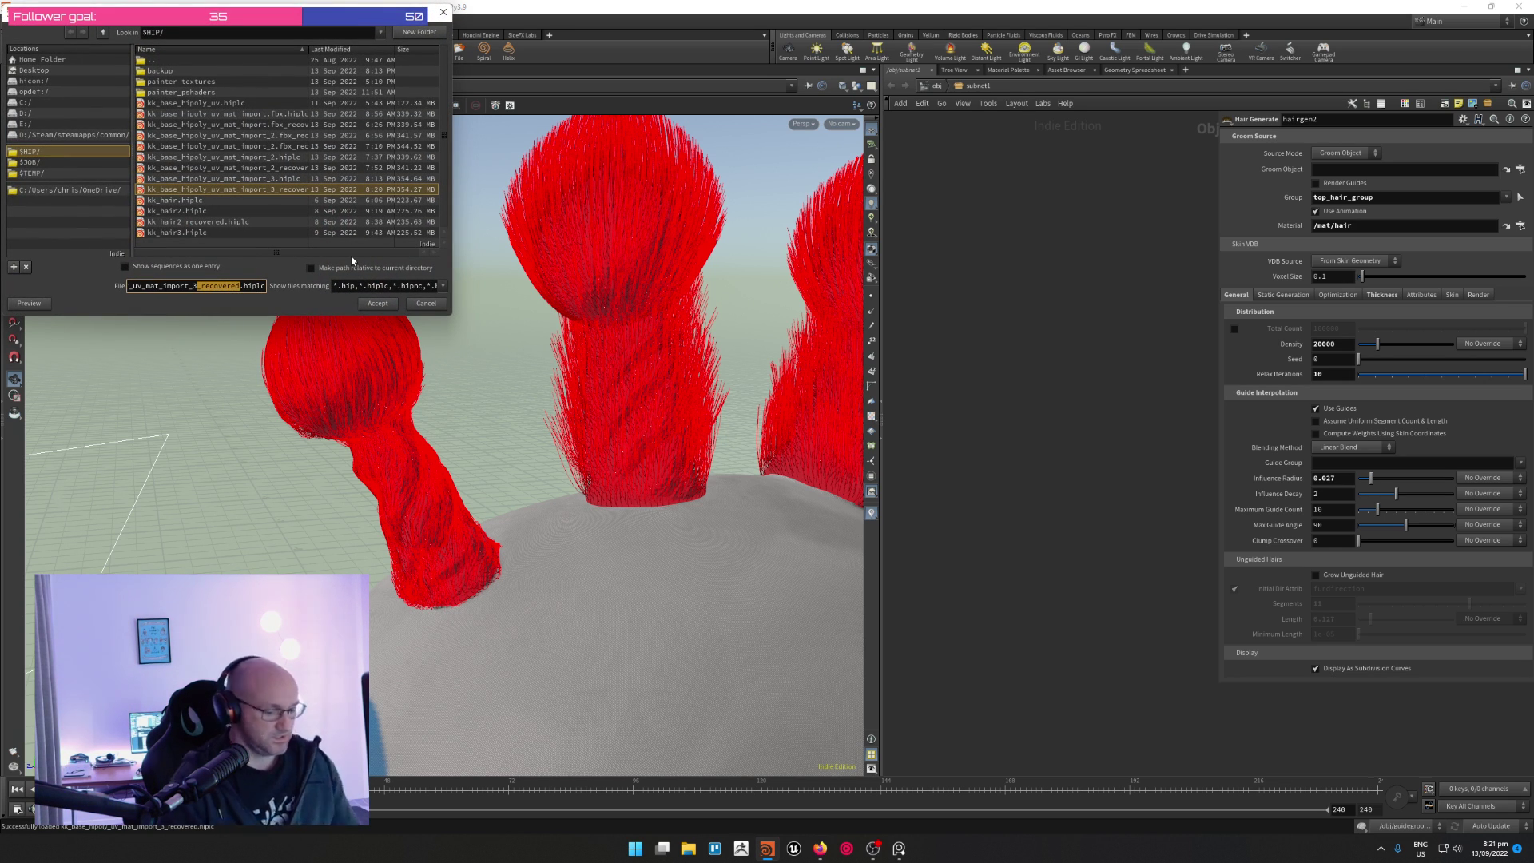
pyautogui.press('BackSpace')
pyautogui.press('BackSpace')
pyautogui.press('BackSpace')
pyautogui.write('4')
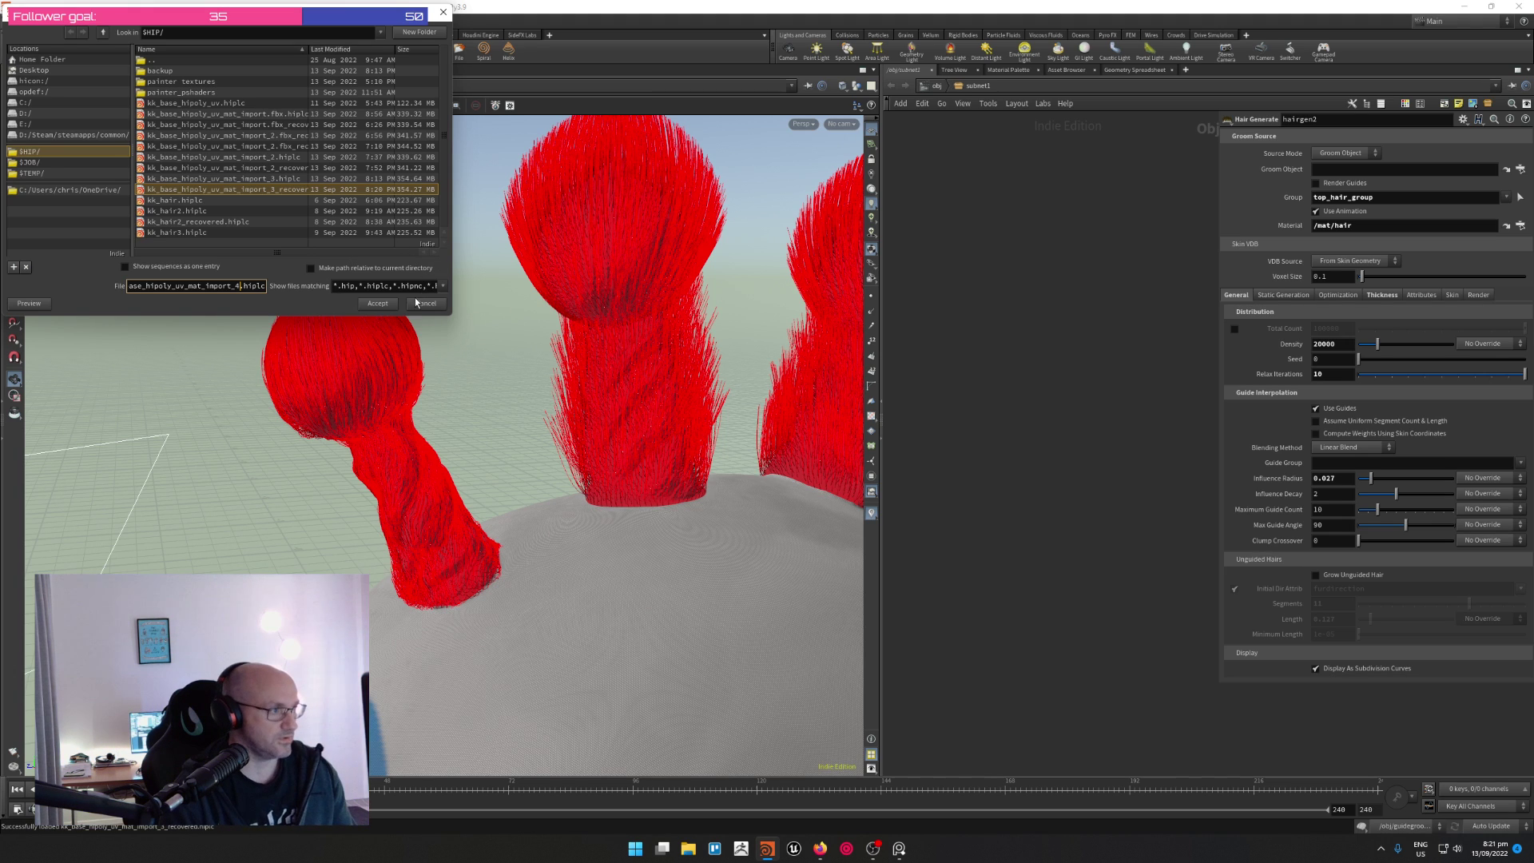
pyautogui.click(380, 306)
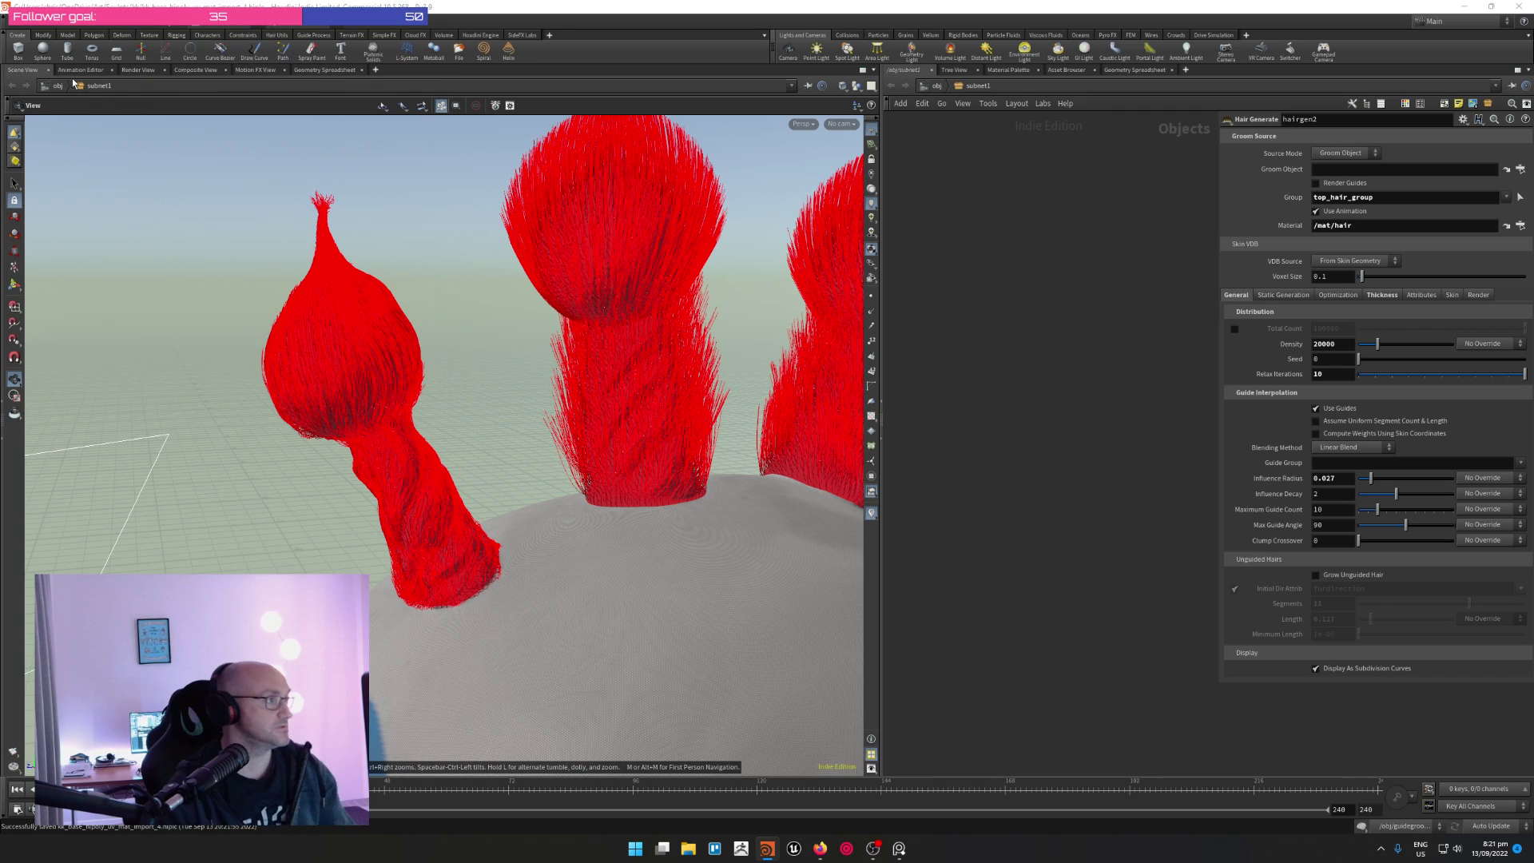
# Start a new empty scene, then open and close the Cache Manager
pyautogui.click(14, 27)
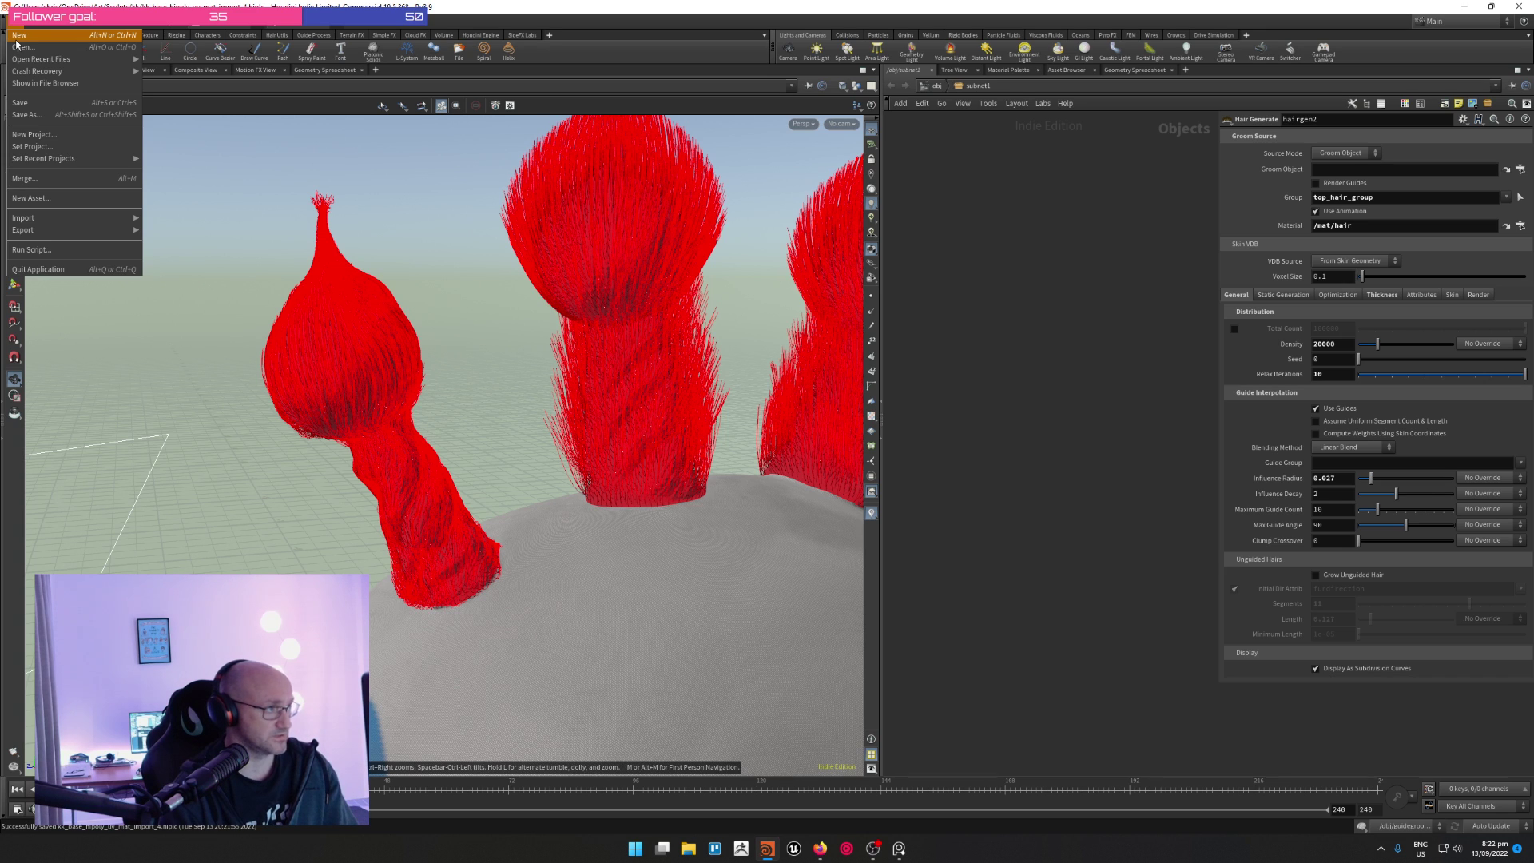
pyautogui.moveTo(41, 57)
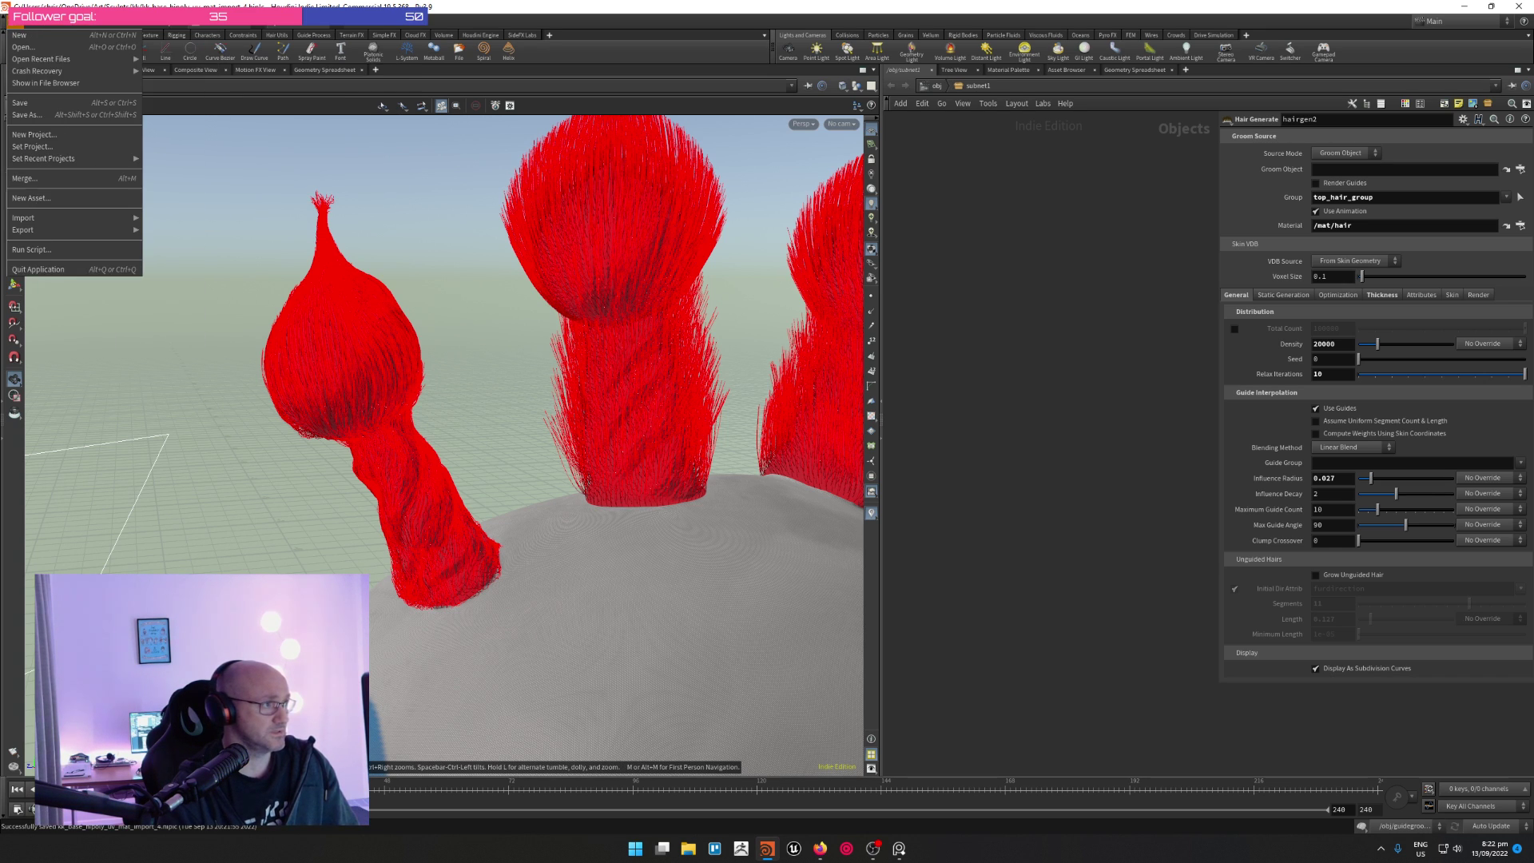
pyautogui.click(212, 56)
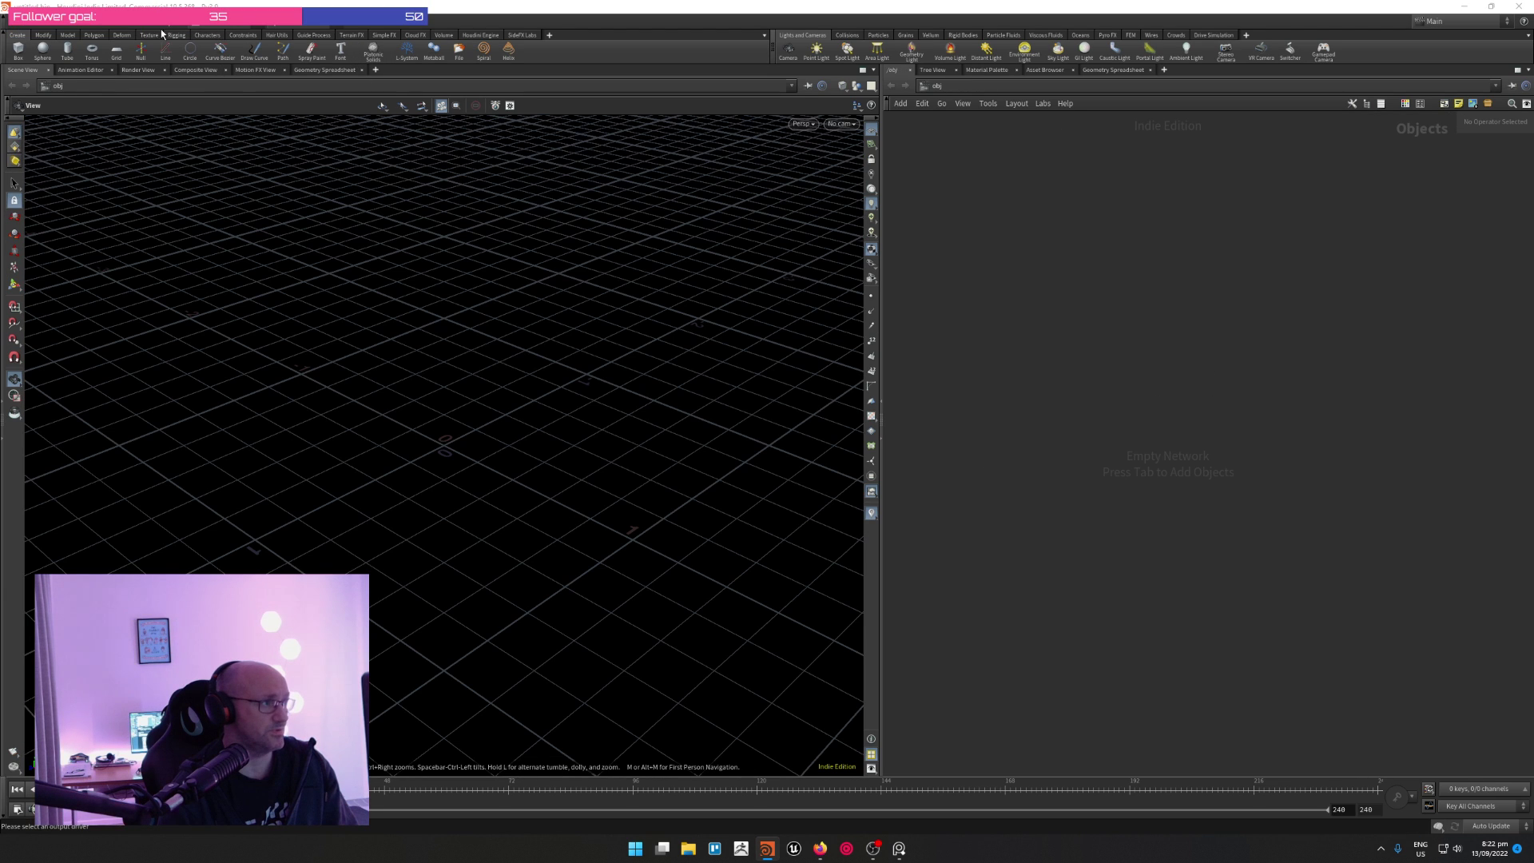
pyautogui.click(114, 25)
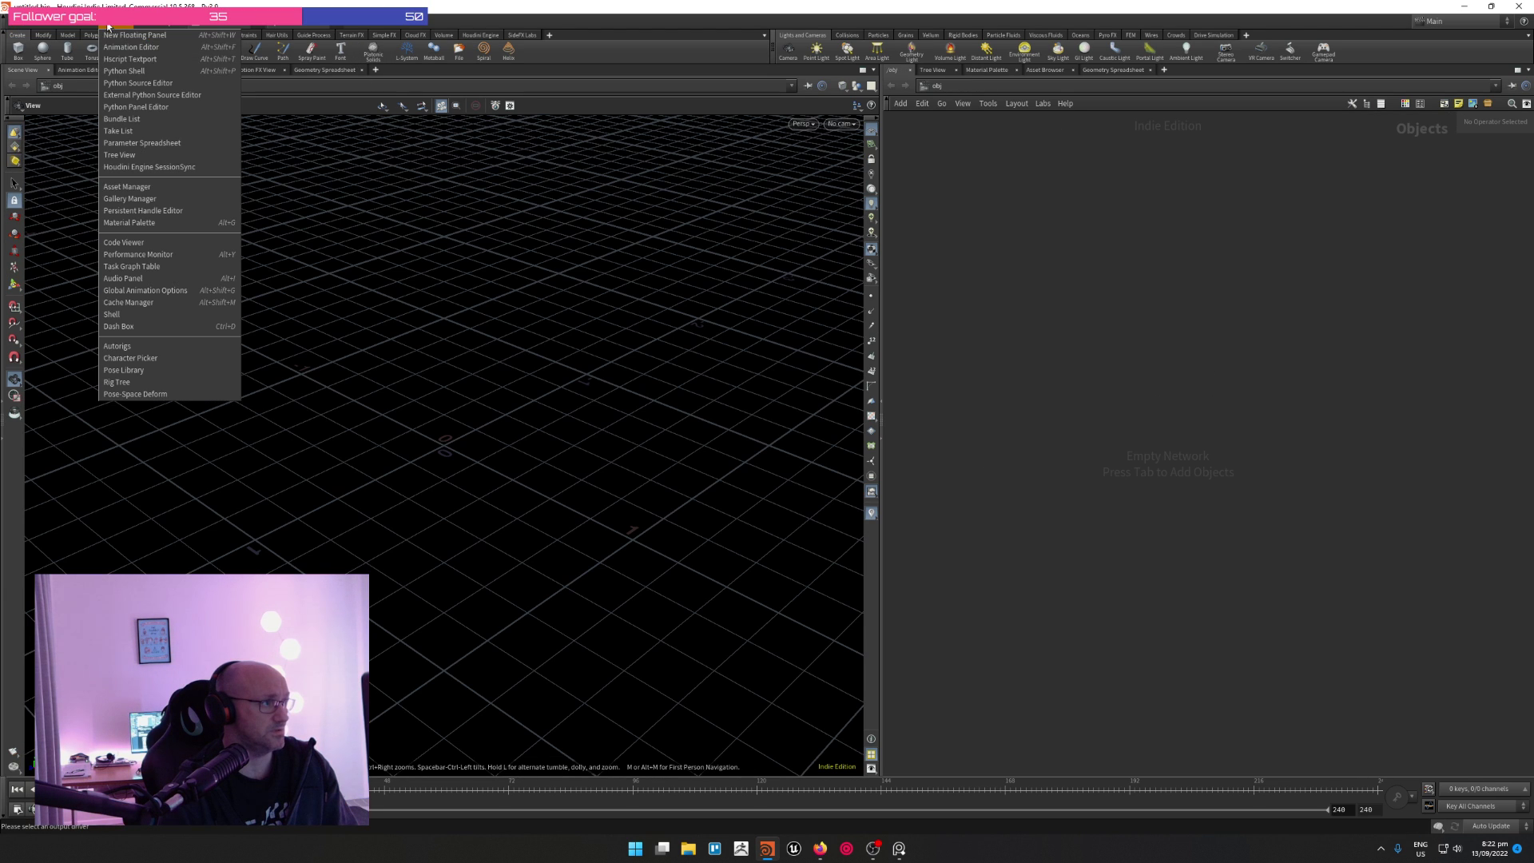
pyautogui.click(170, 304)
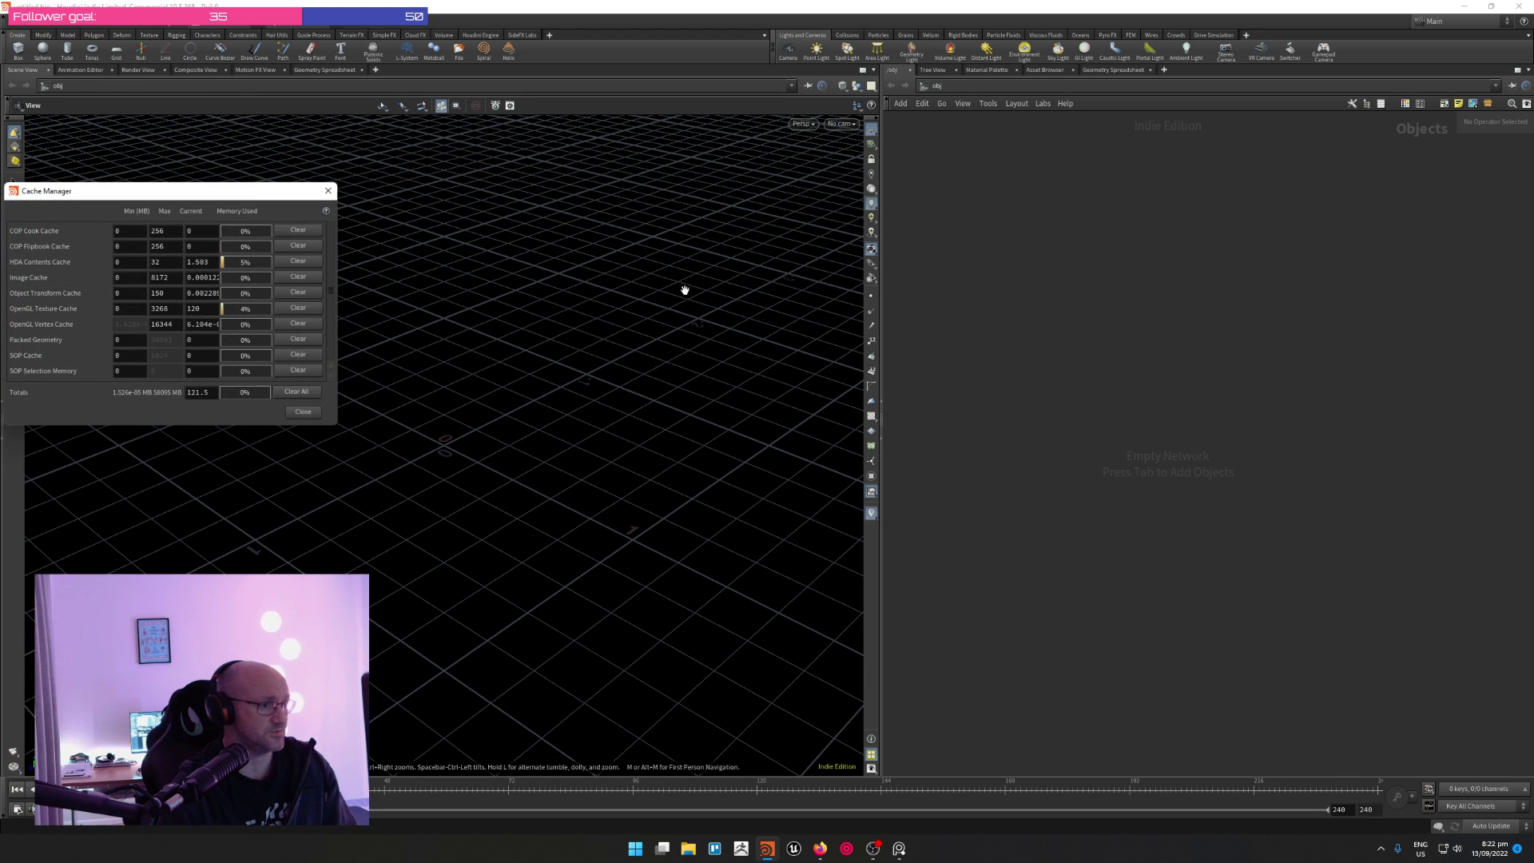
pyautogui.click(302, 413)
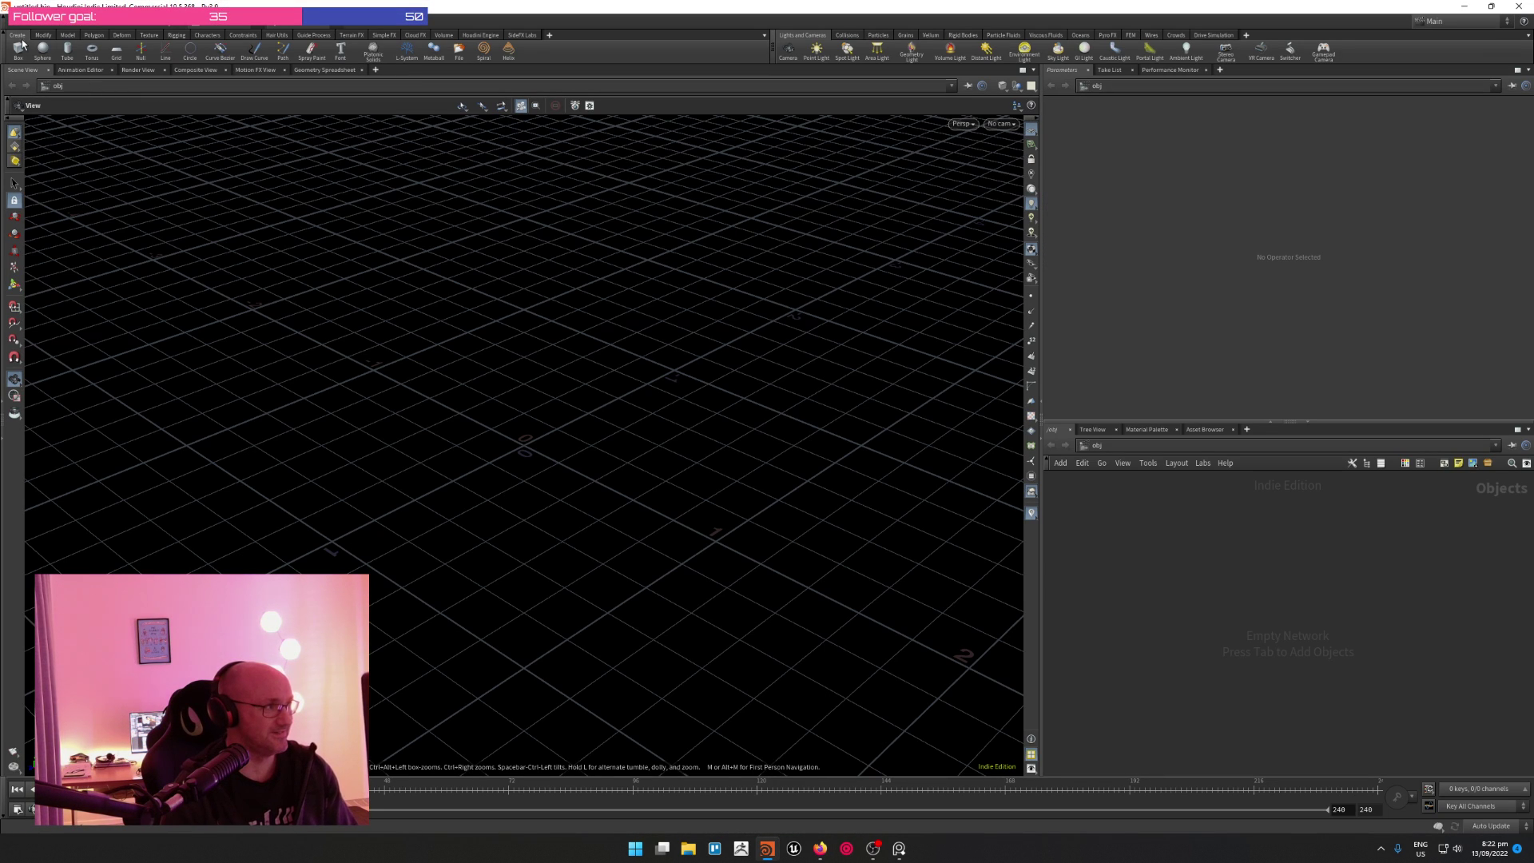
# Load the latest hair groom .hiplc file from the recent files list
pyautogui.click(17, 27)
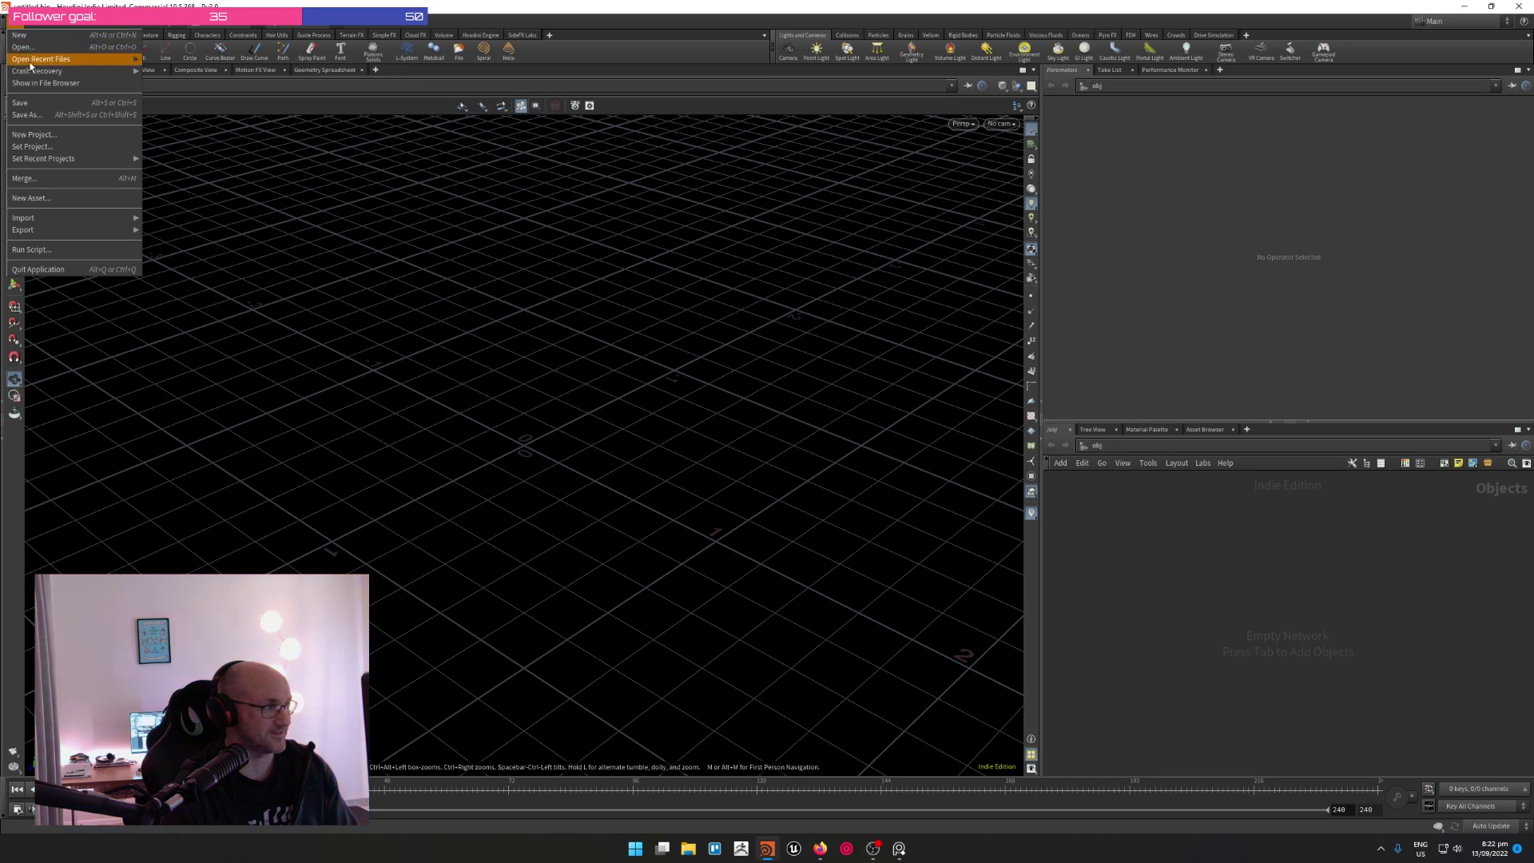
pyautogui.moveTo(41, 58)
pyautogui.click(222, 60)
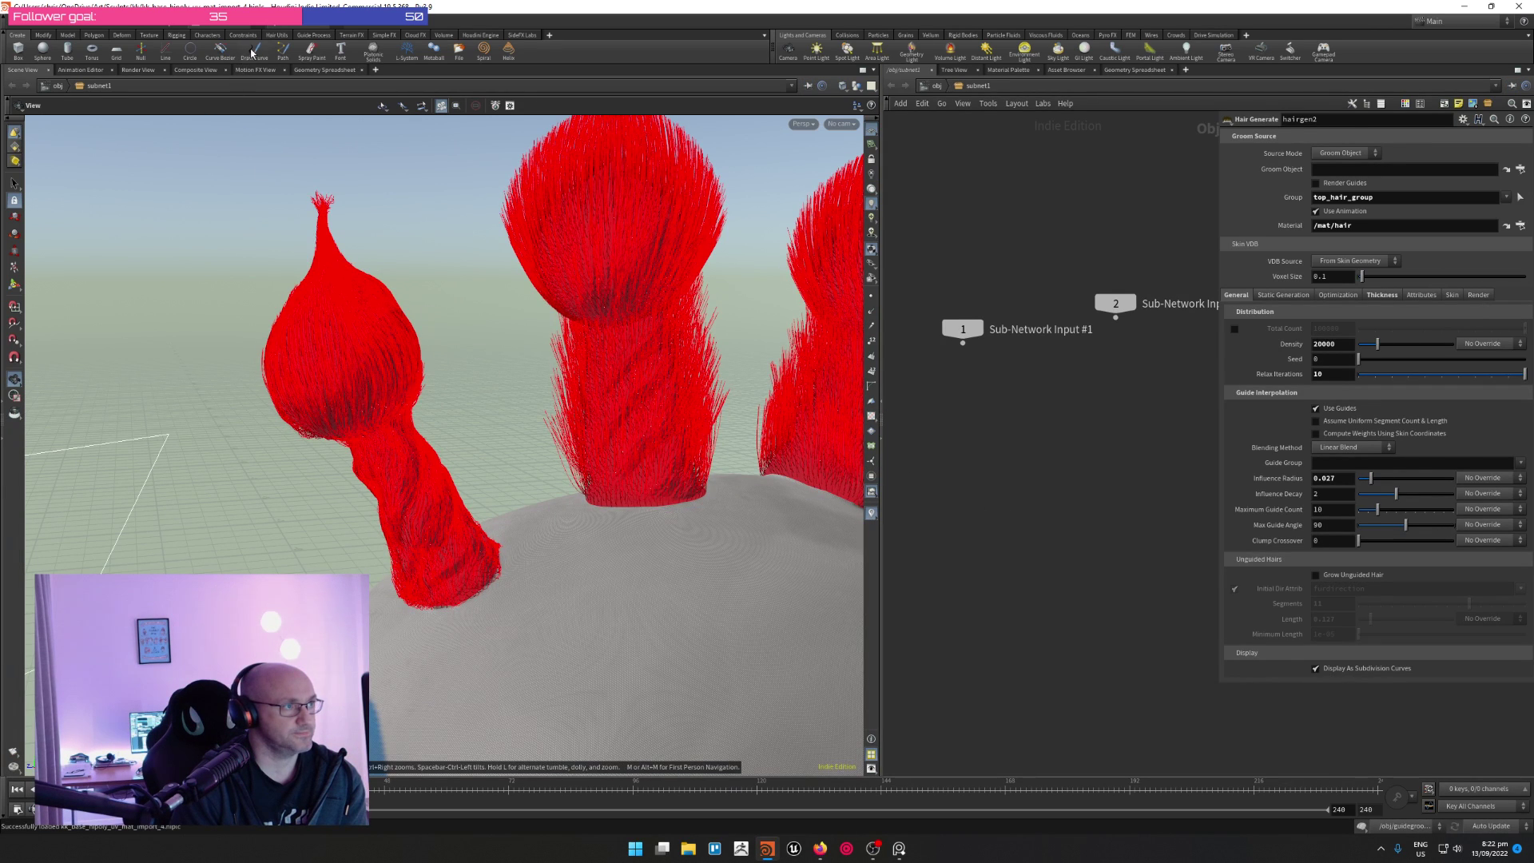
# Set the Render View camera to /obj/cam1
pyautogui.click(138, 69)
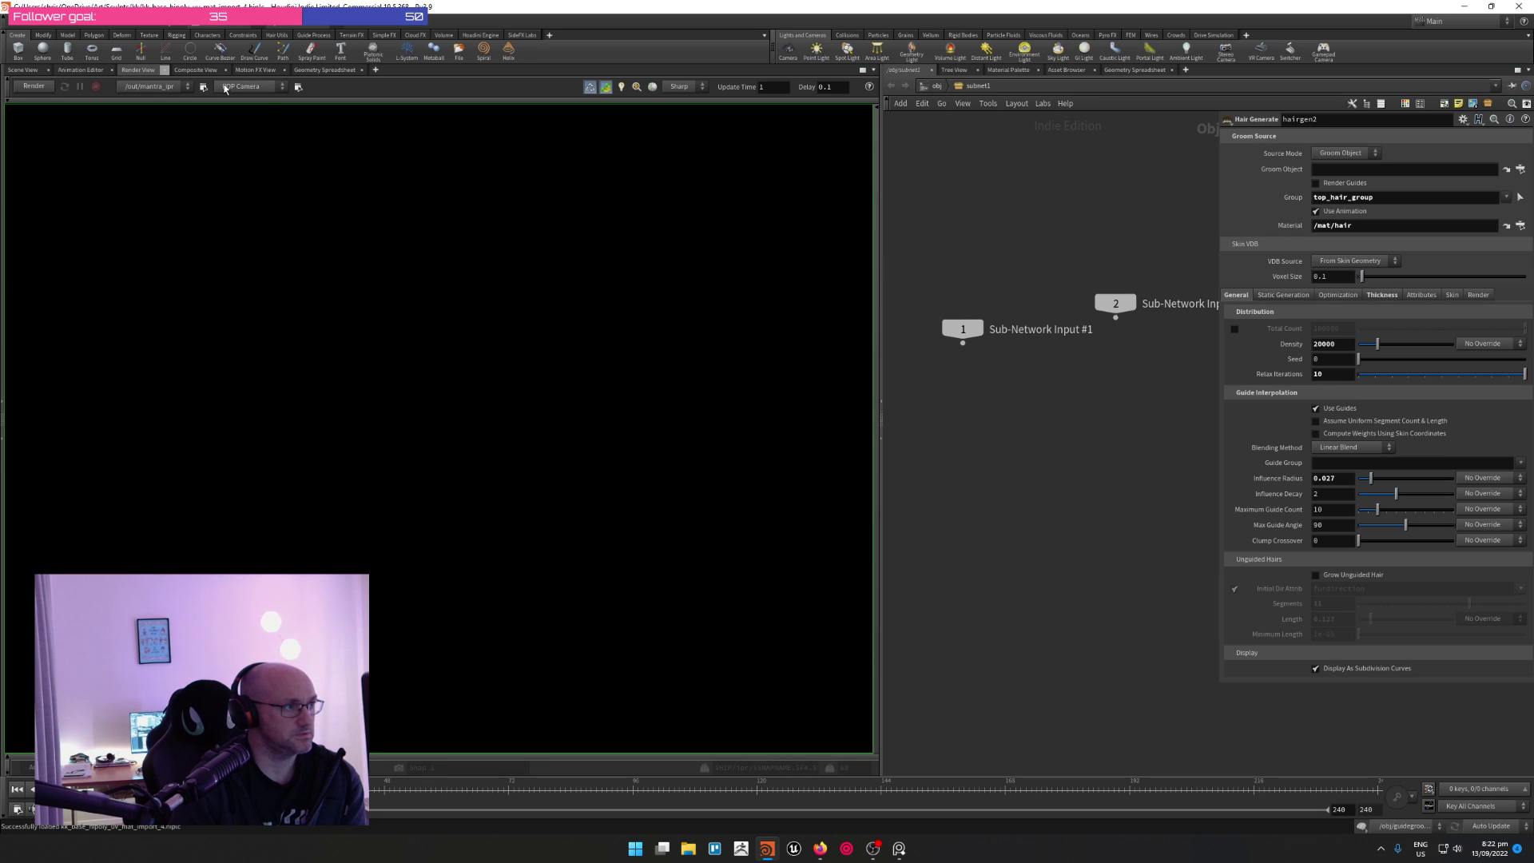
pyautogui.click(227, 89)
pyautogui.click(240, 121)
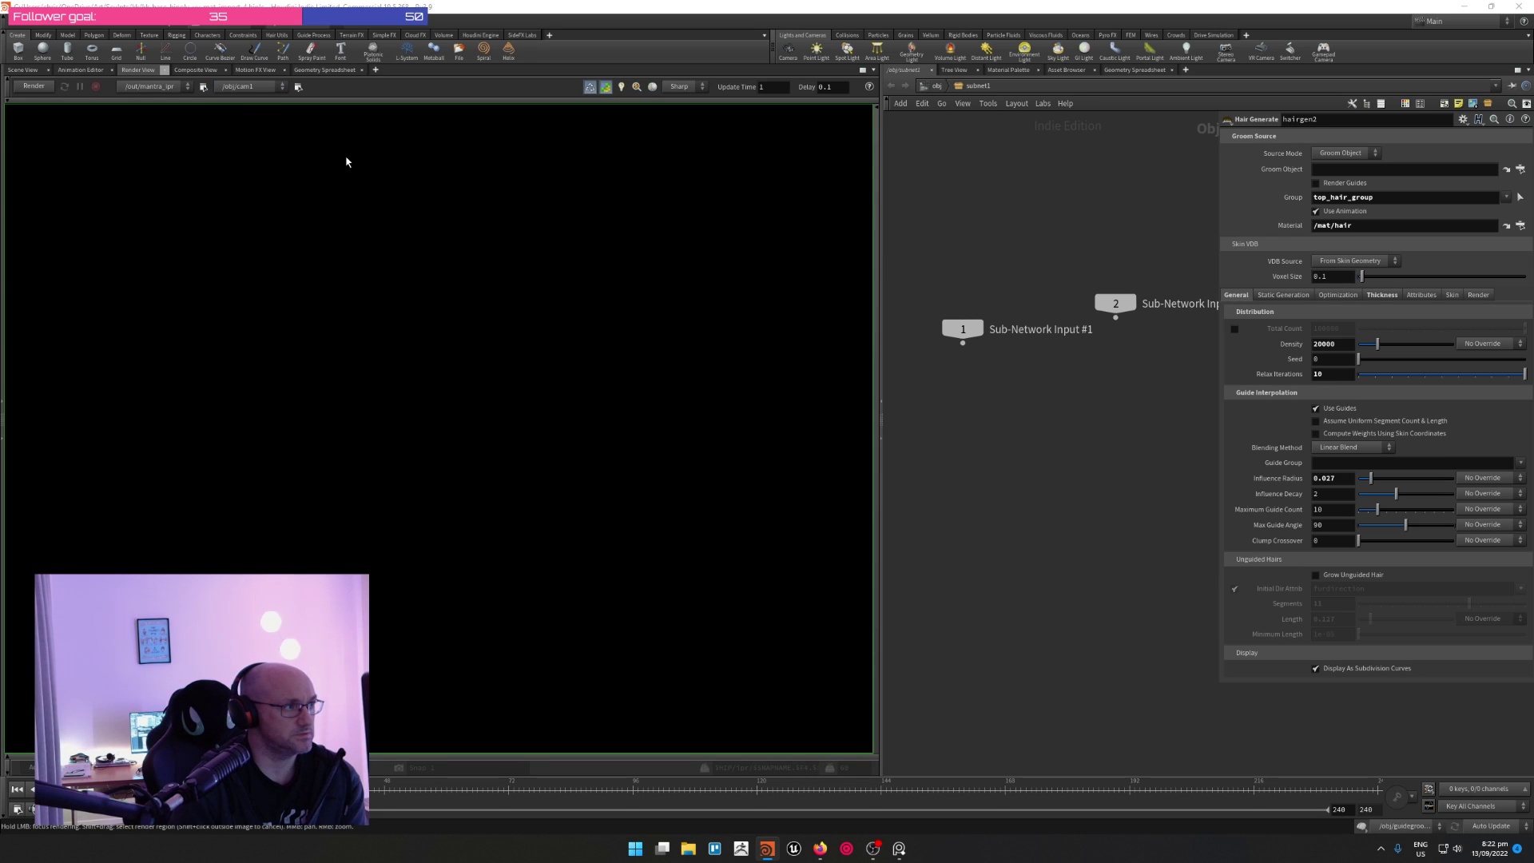
# Orbit the Scene View past the red hair, then start the Render View render
pyautogui.click(29, 72)
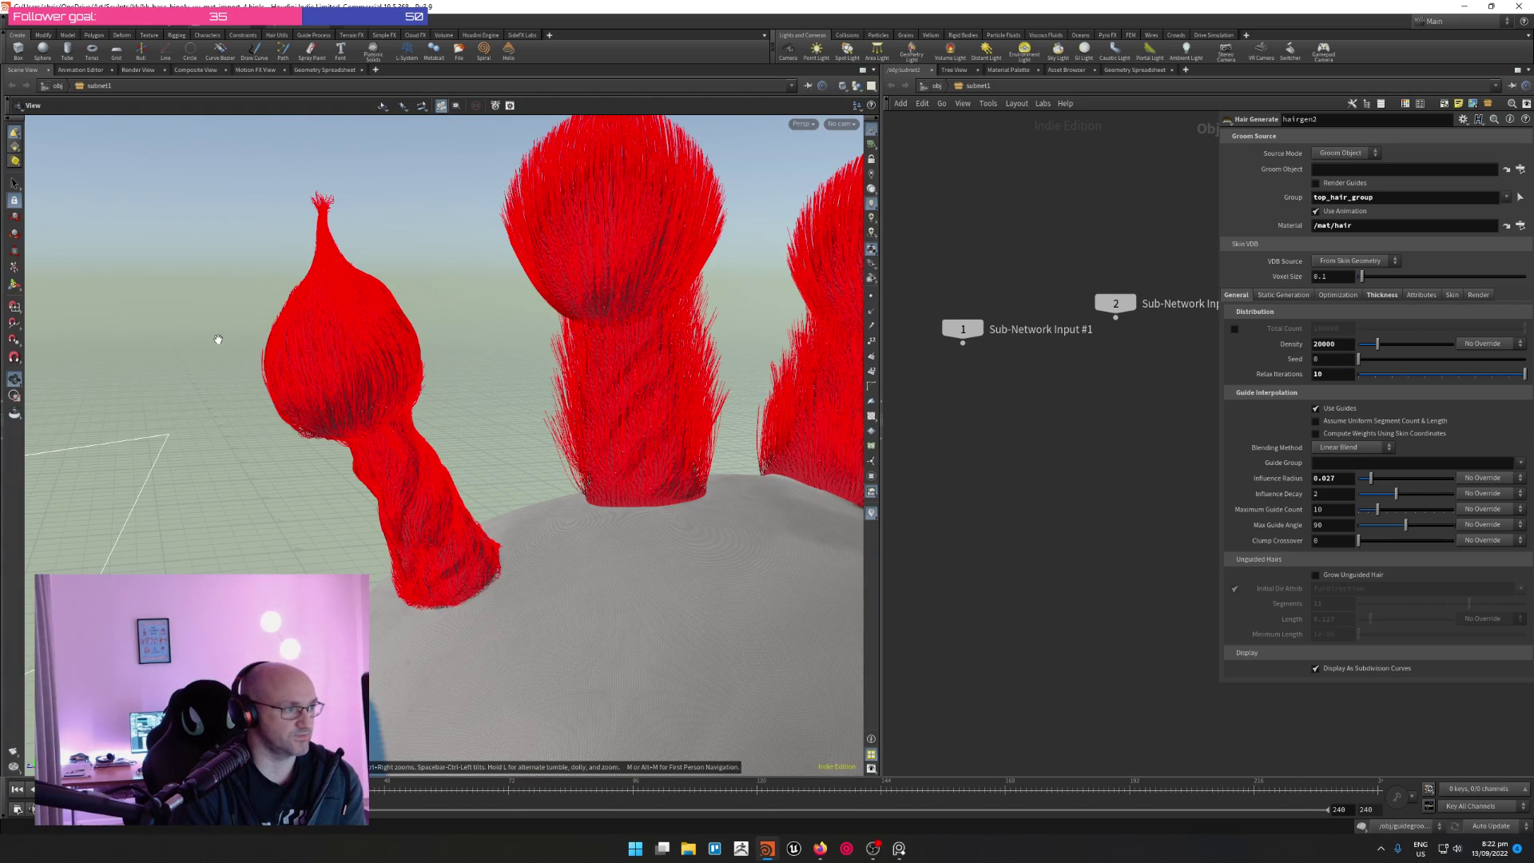
pyautogui.moveTo(219, 341)
pyautogui.mouseDown()
pyautogui.moveTo(766, 386)
pyautogui.moveTo(479, 350)
pyautogui.moveTo(145, 341)
pyautogui.moveTo(82, 104)
pyautogui.mouseUp()
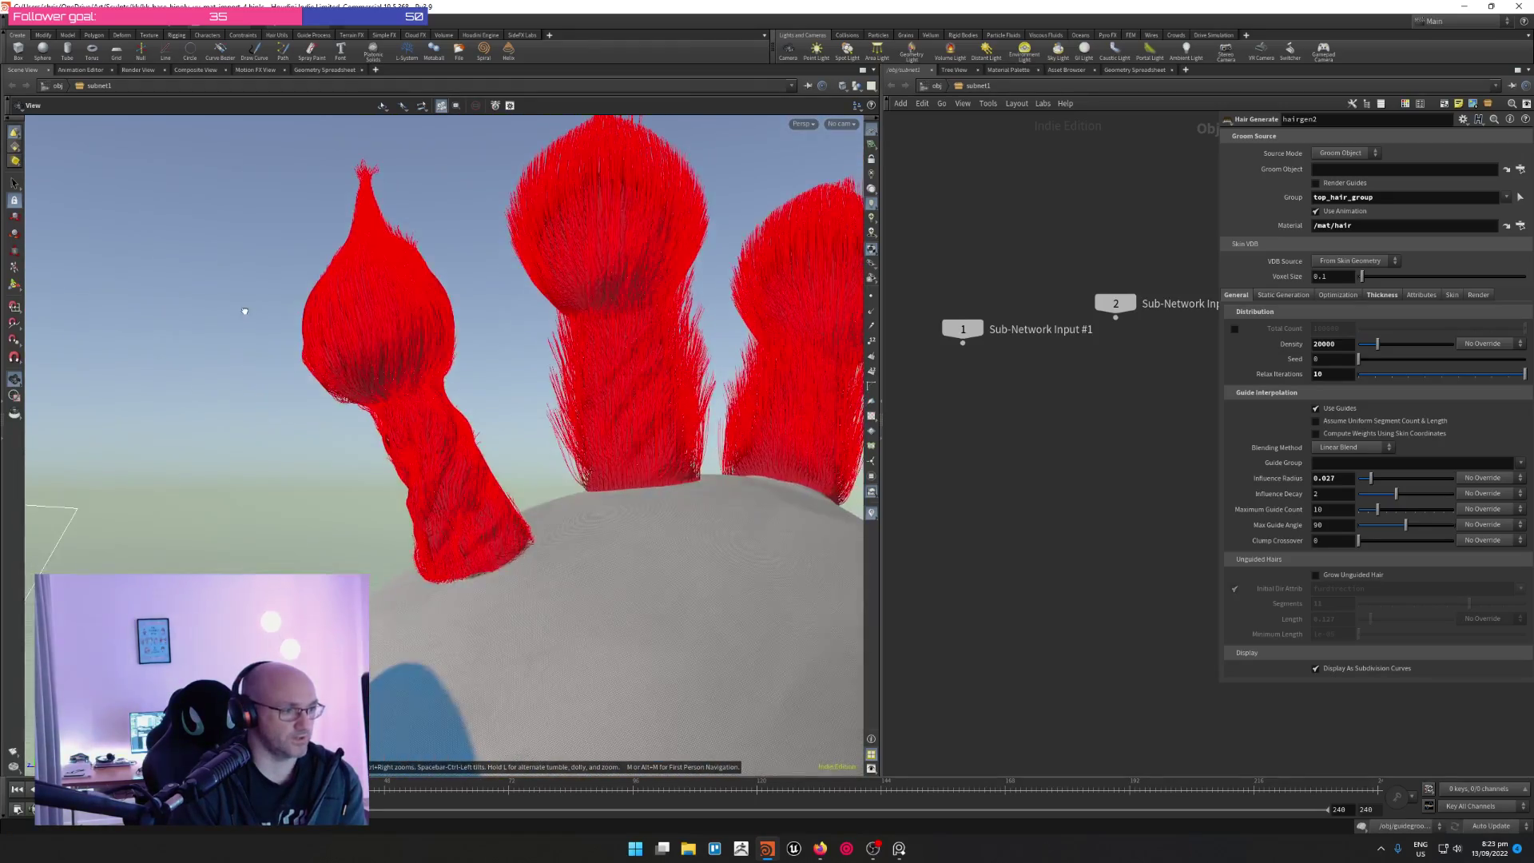
pyautogui.click(138, 70)
pyautogui.click(40, 85)
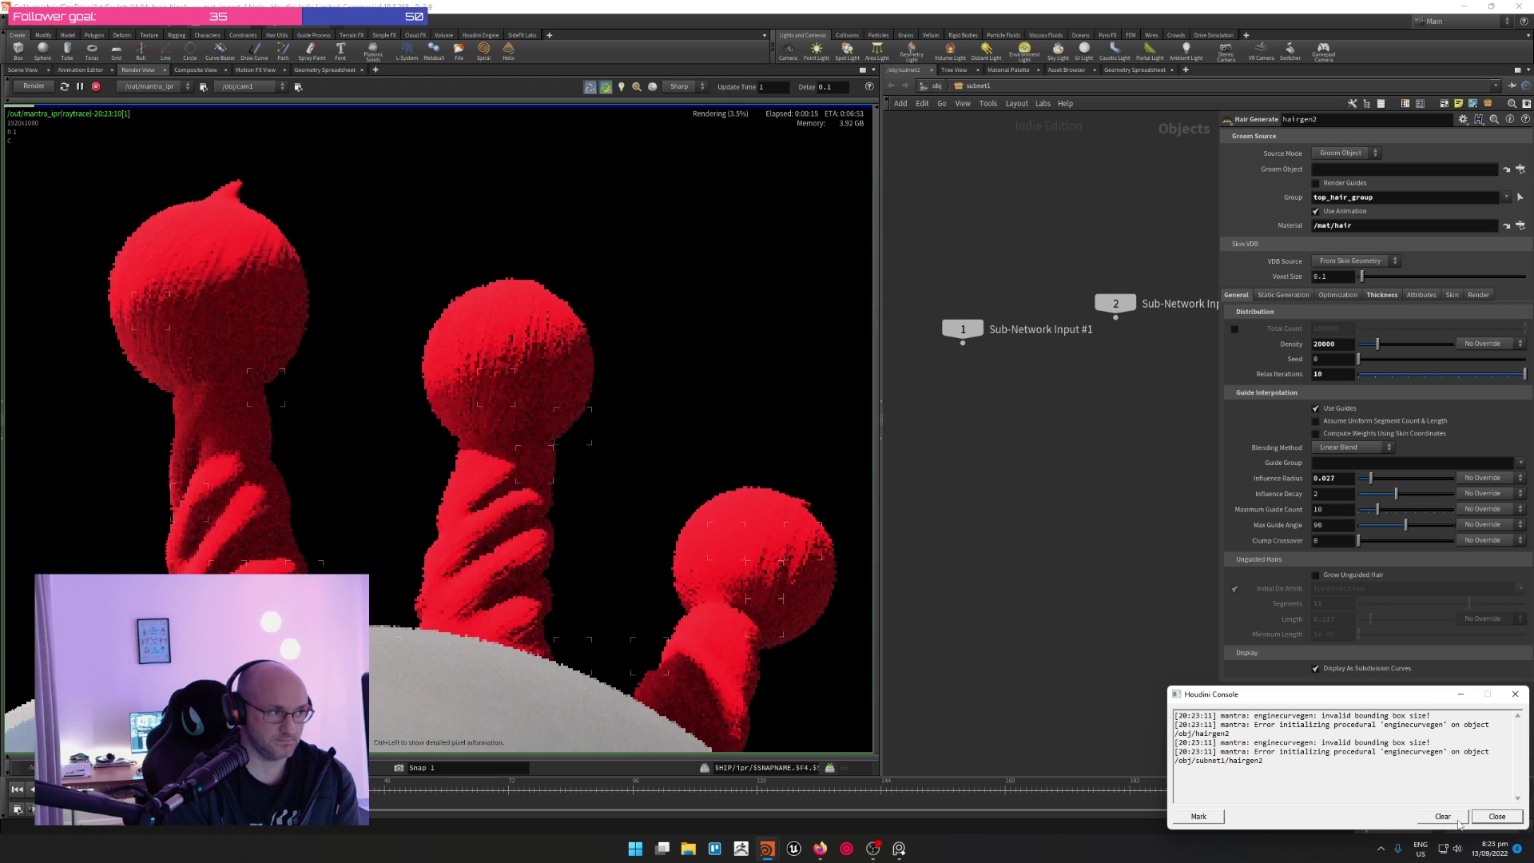
# Clear and close the Houdini Console and stop the running render
pyautogui.click(1443, 817)
pyautogui.click(1498, 817)
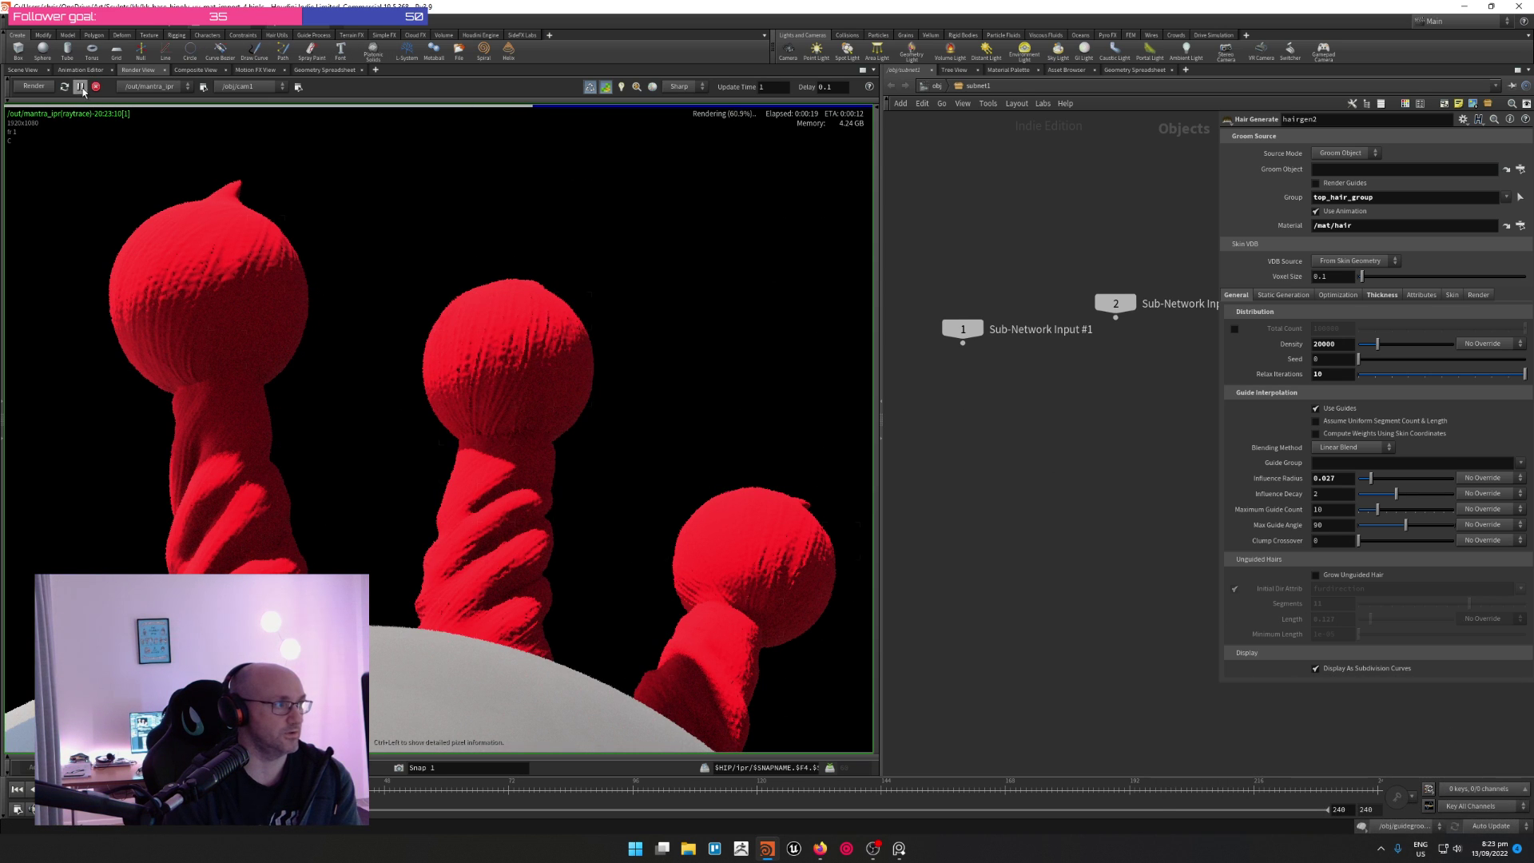
pyautogui.click(96, 88)
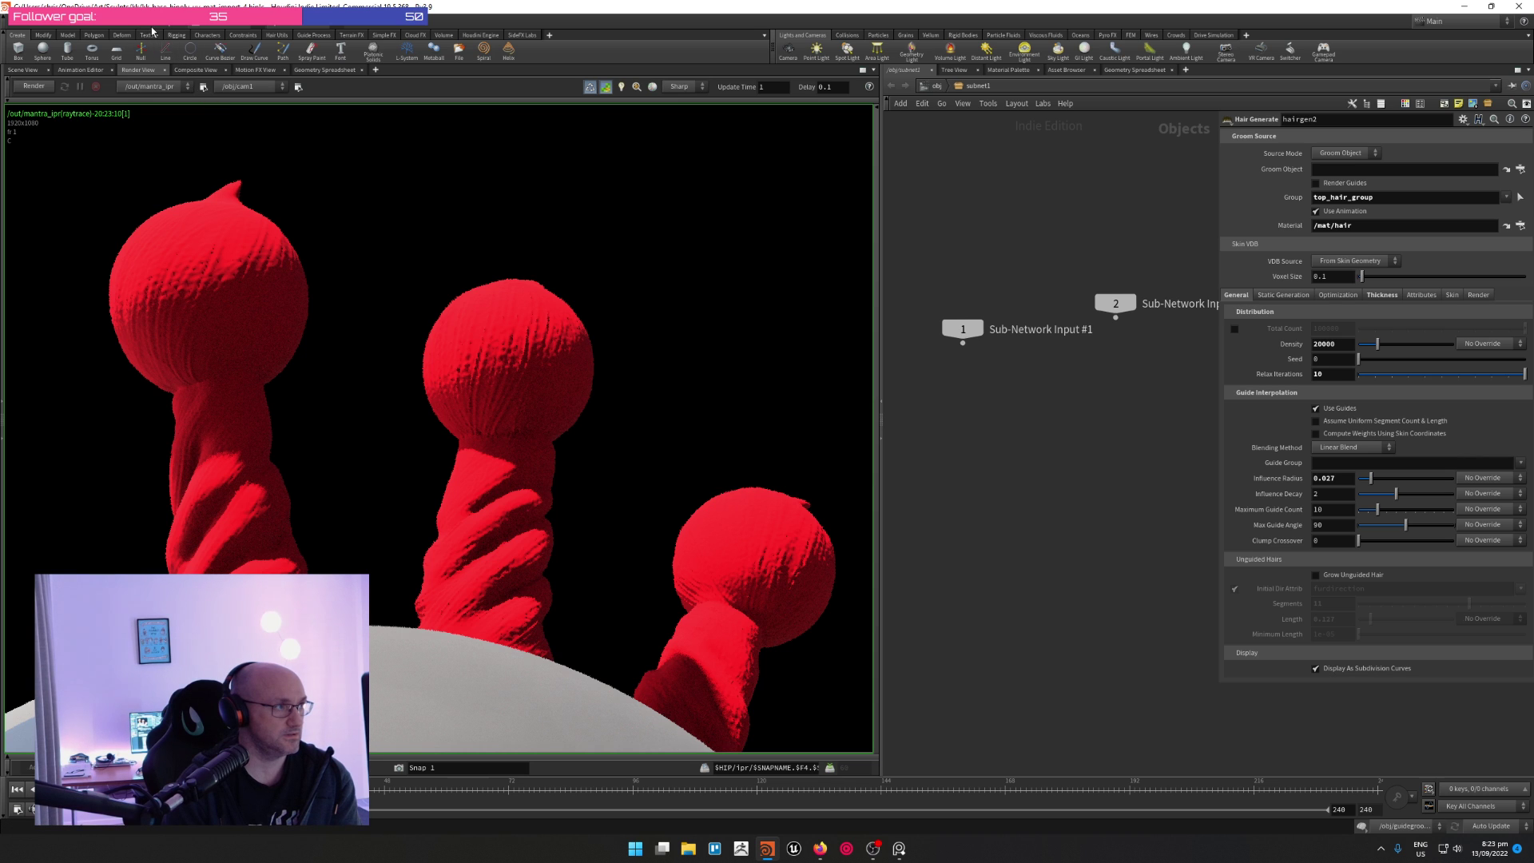
# Compare the Scene View and Render View, ending on the 3D scene
pyautogui.click(28, 71)
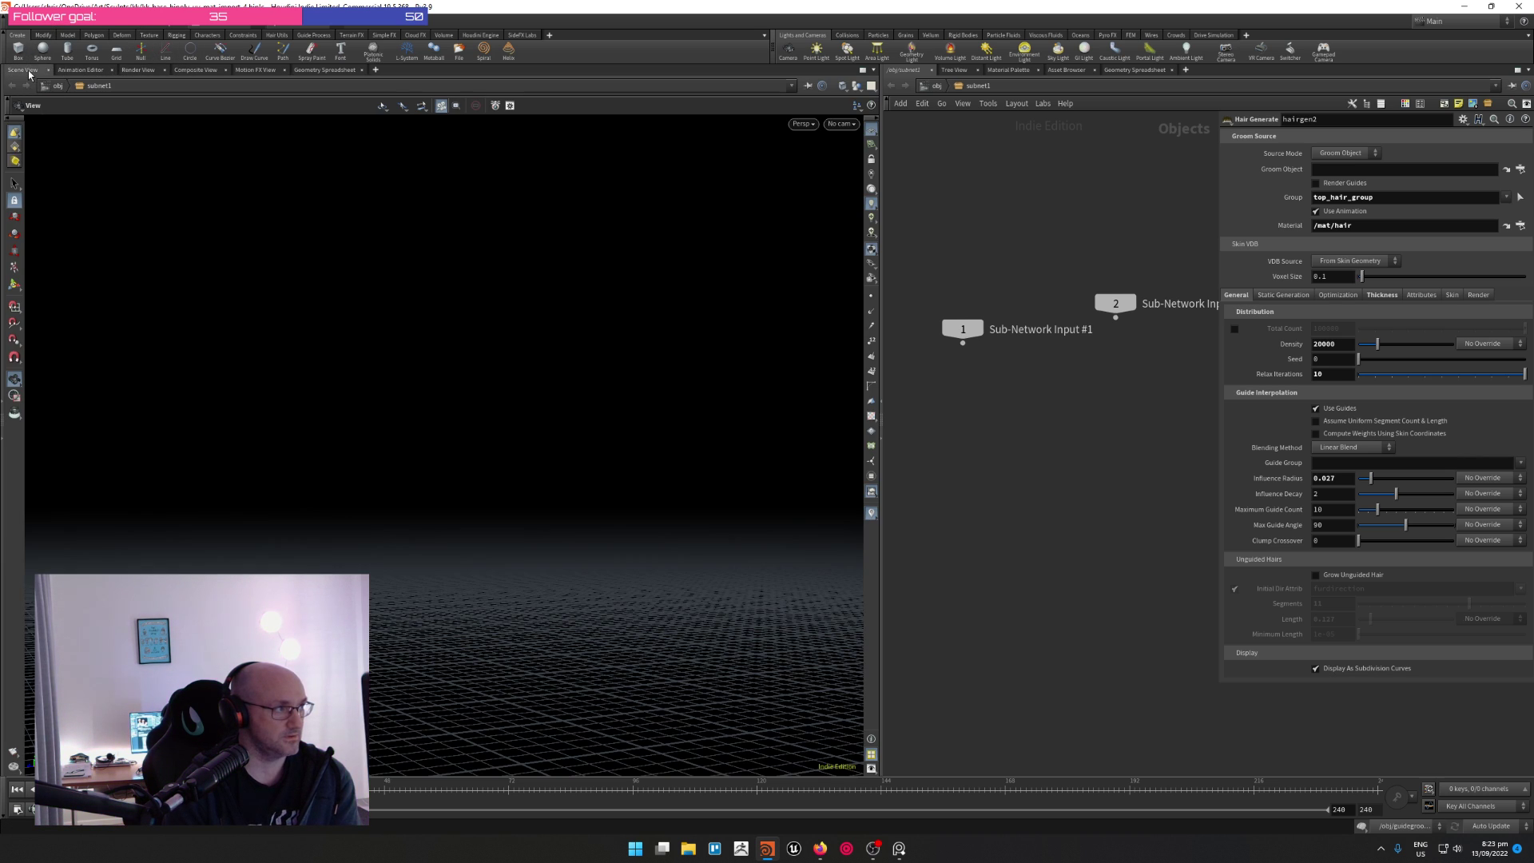
pyautogui.click(137, 71)
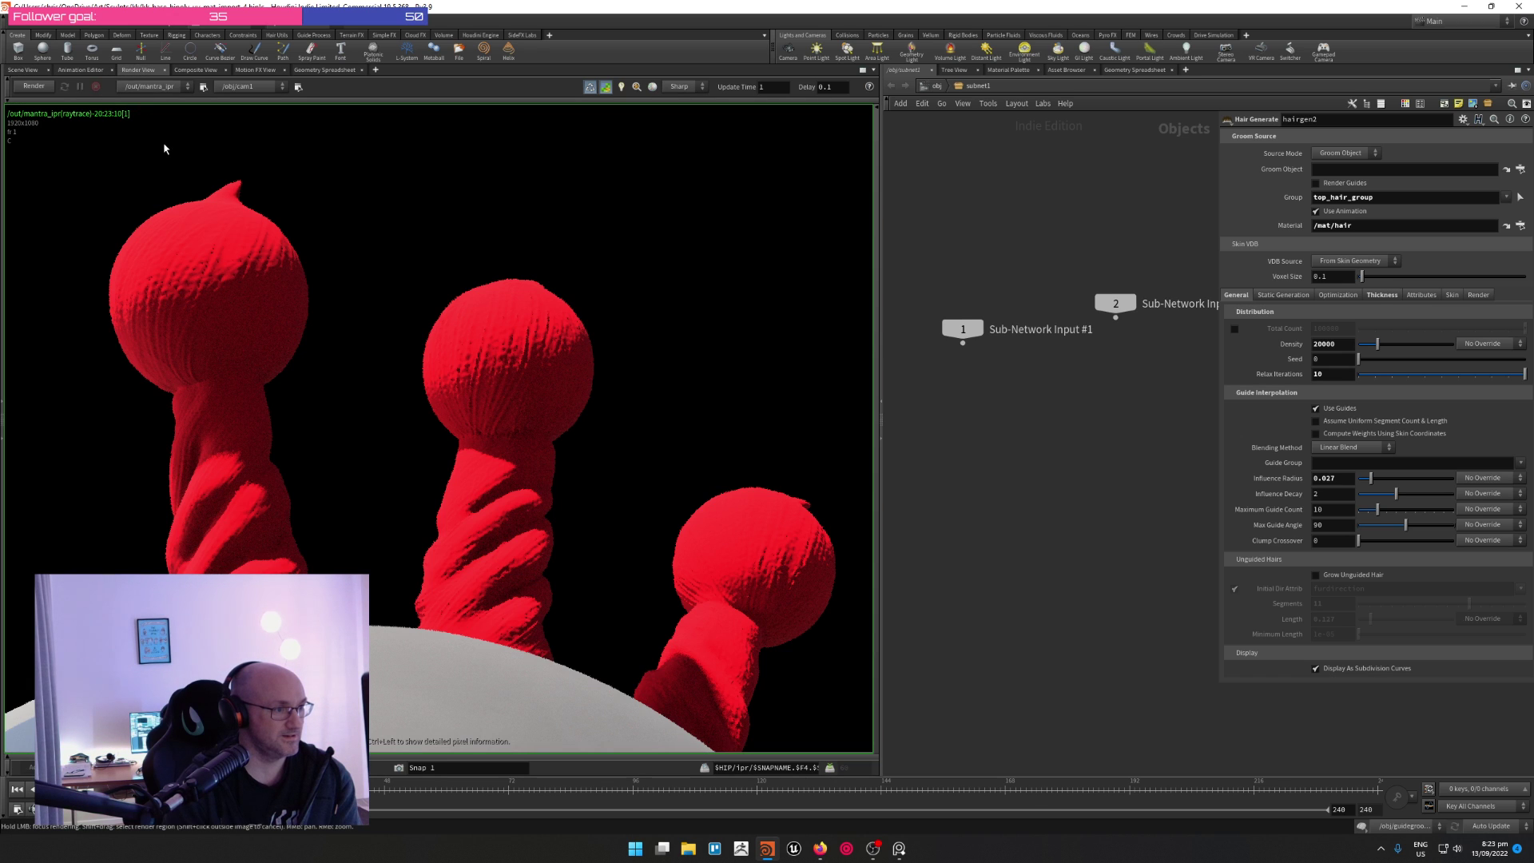
pyautogui.click(28, 70)
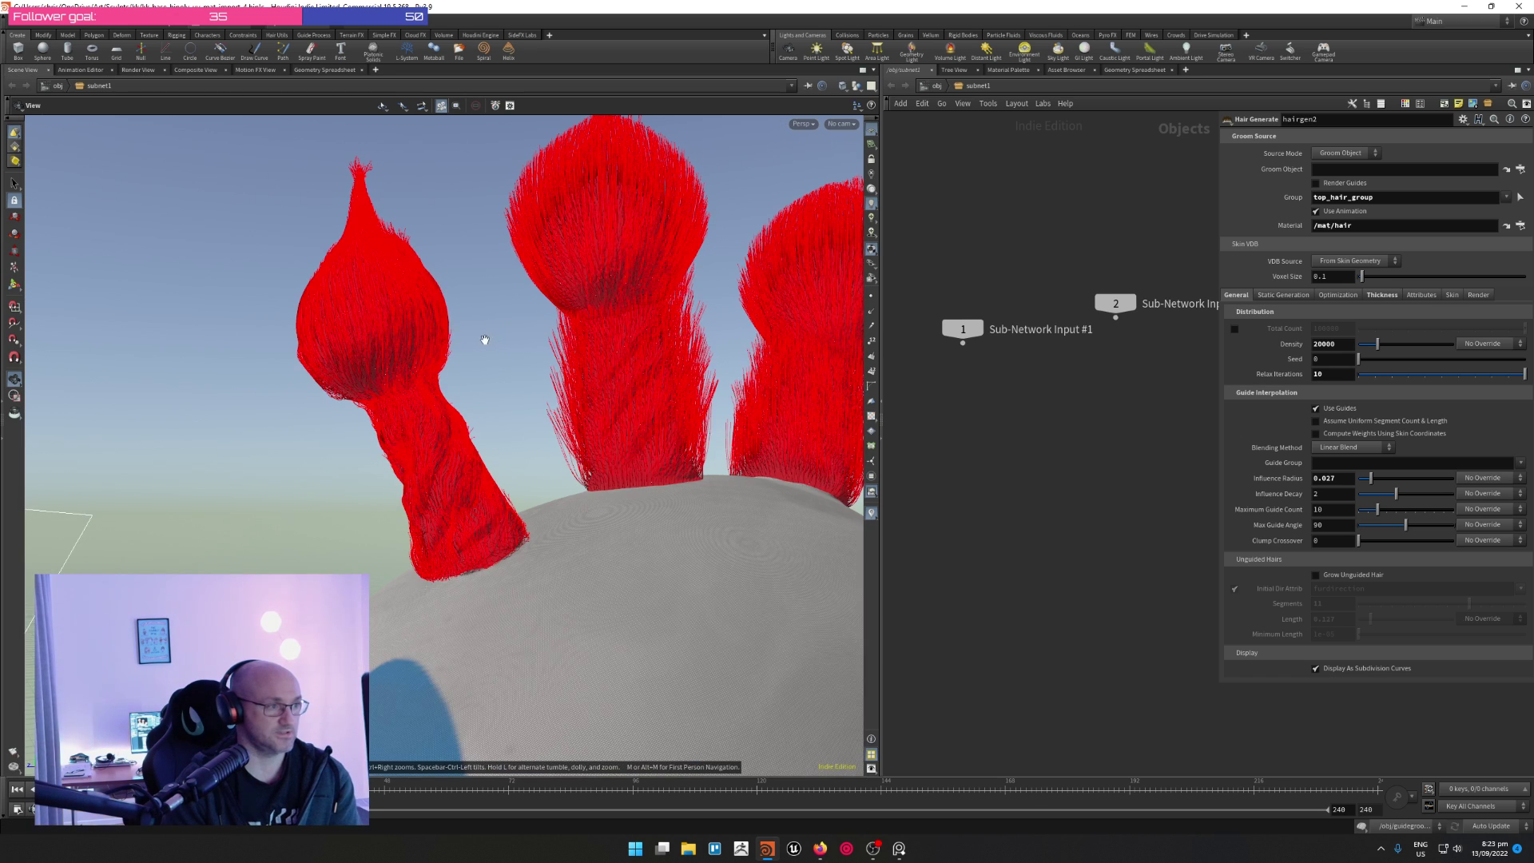
# Tumble the Scene View around the hairy shapes, then show the last rendered image
pyautogui.moveTo(481, 348); pyautogui.dragTo(1071, 388)
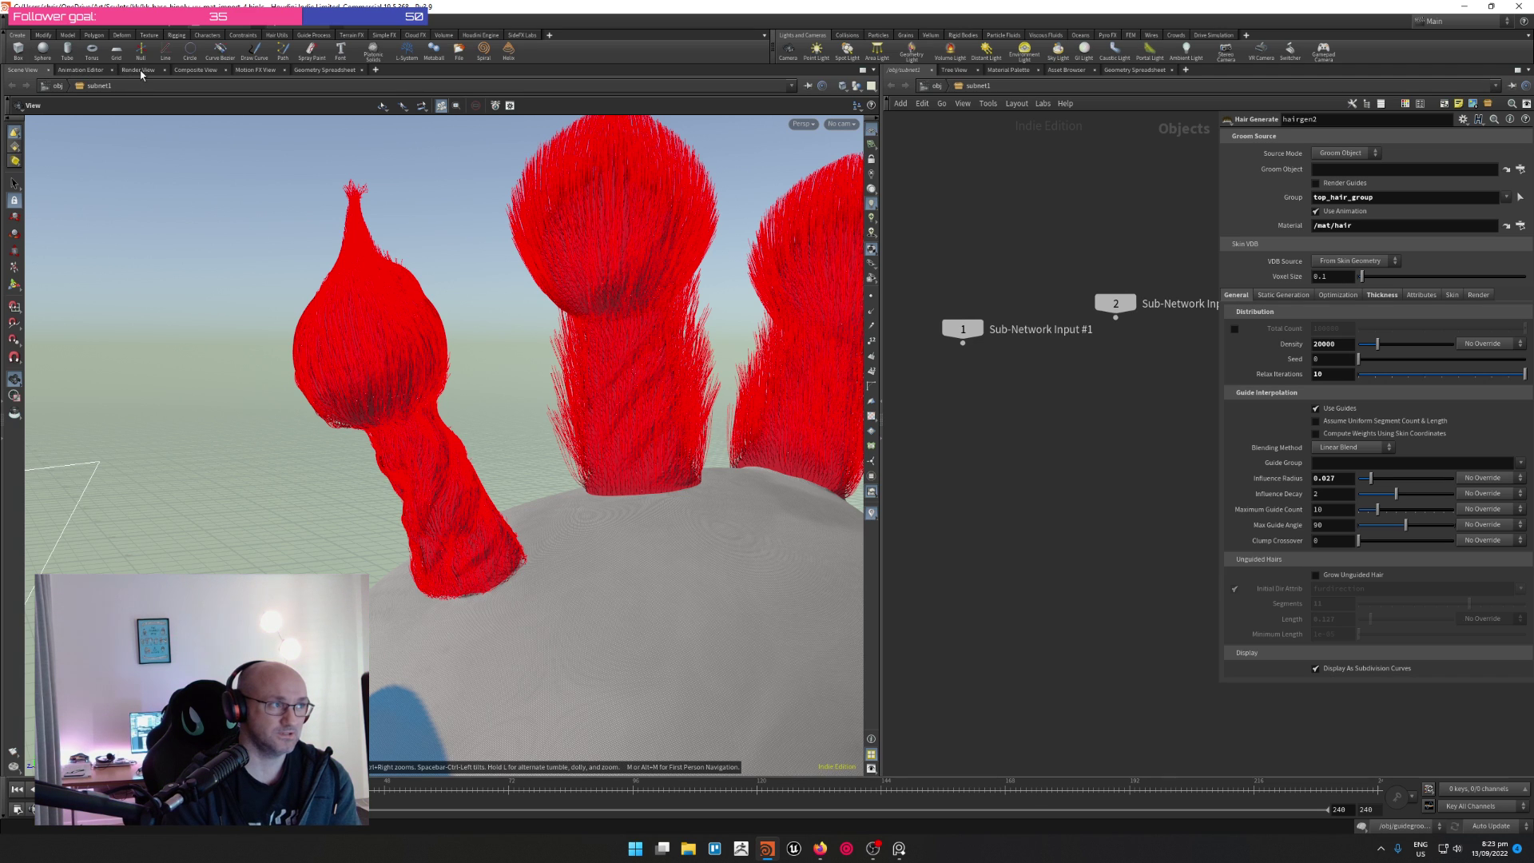
pyautogui.click(140, 71)
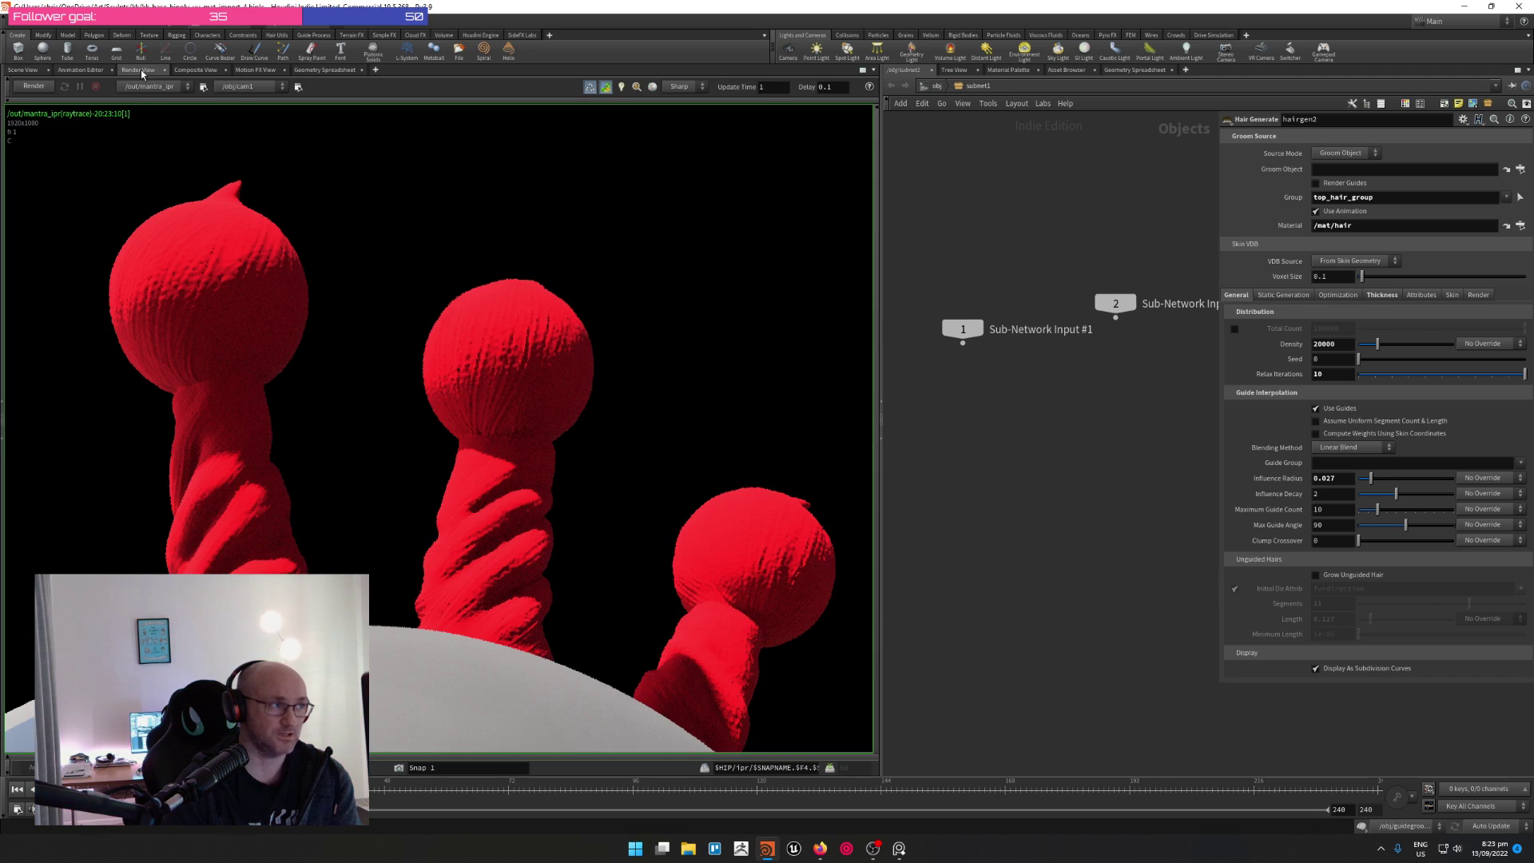
# Restart the Mantra hair render, then clear and close the error console
pyautogui.click(41, 85)
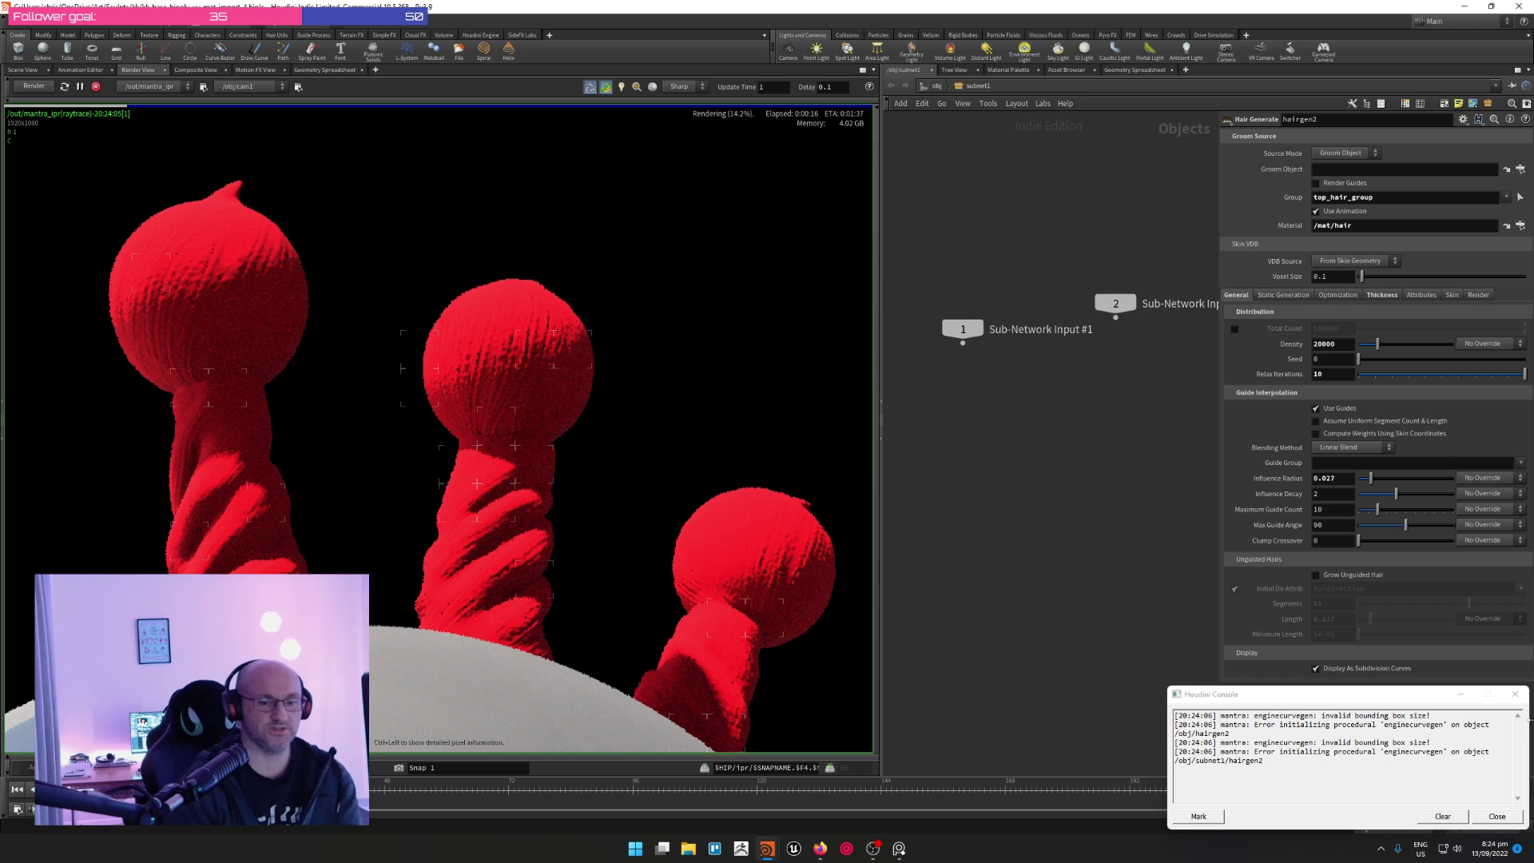
pyautogui.click(1445, 816)
pyautogui.click(1496, 816)
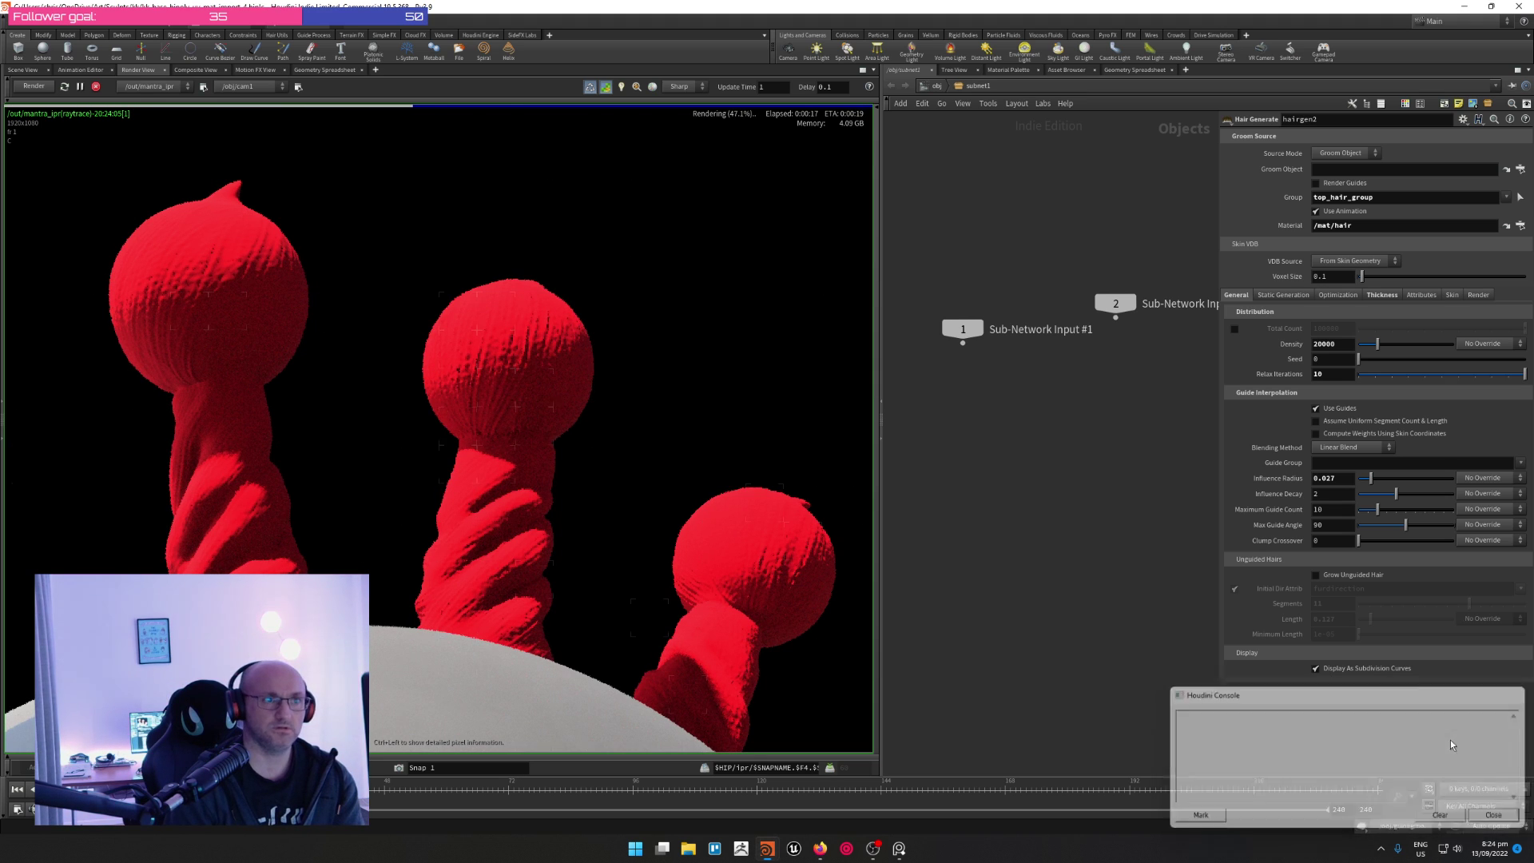
# Remove subnet1, drop hairgen2's Hair Generate density to 15000, and start a new render
pyautogui.click(925, 88)
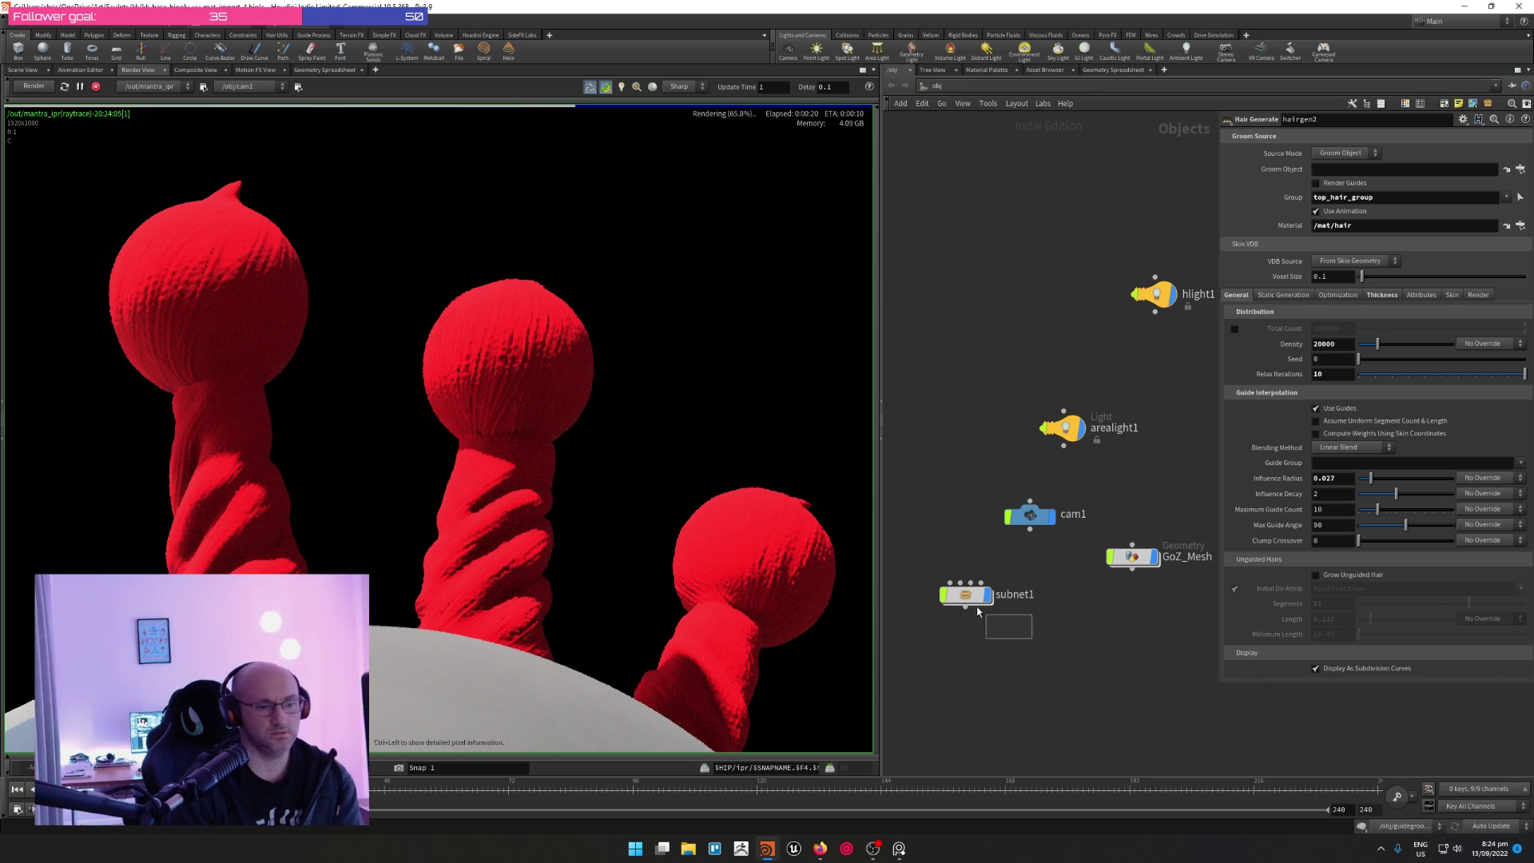
pyautogui.press('Delete')
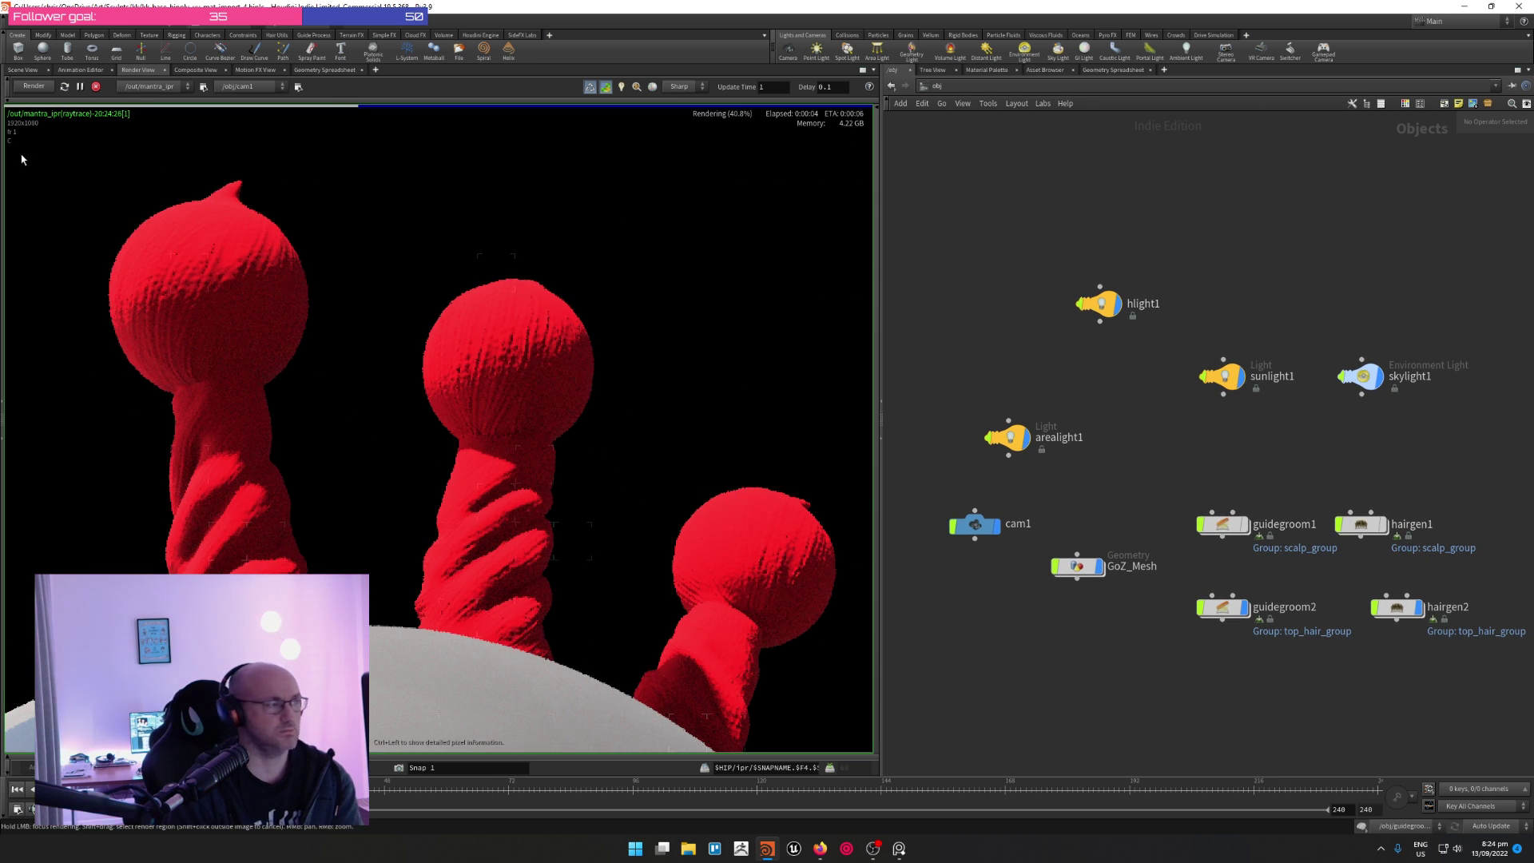
pyautogui.click(1396, 606)
pyautogui.press('p')
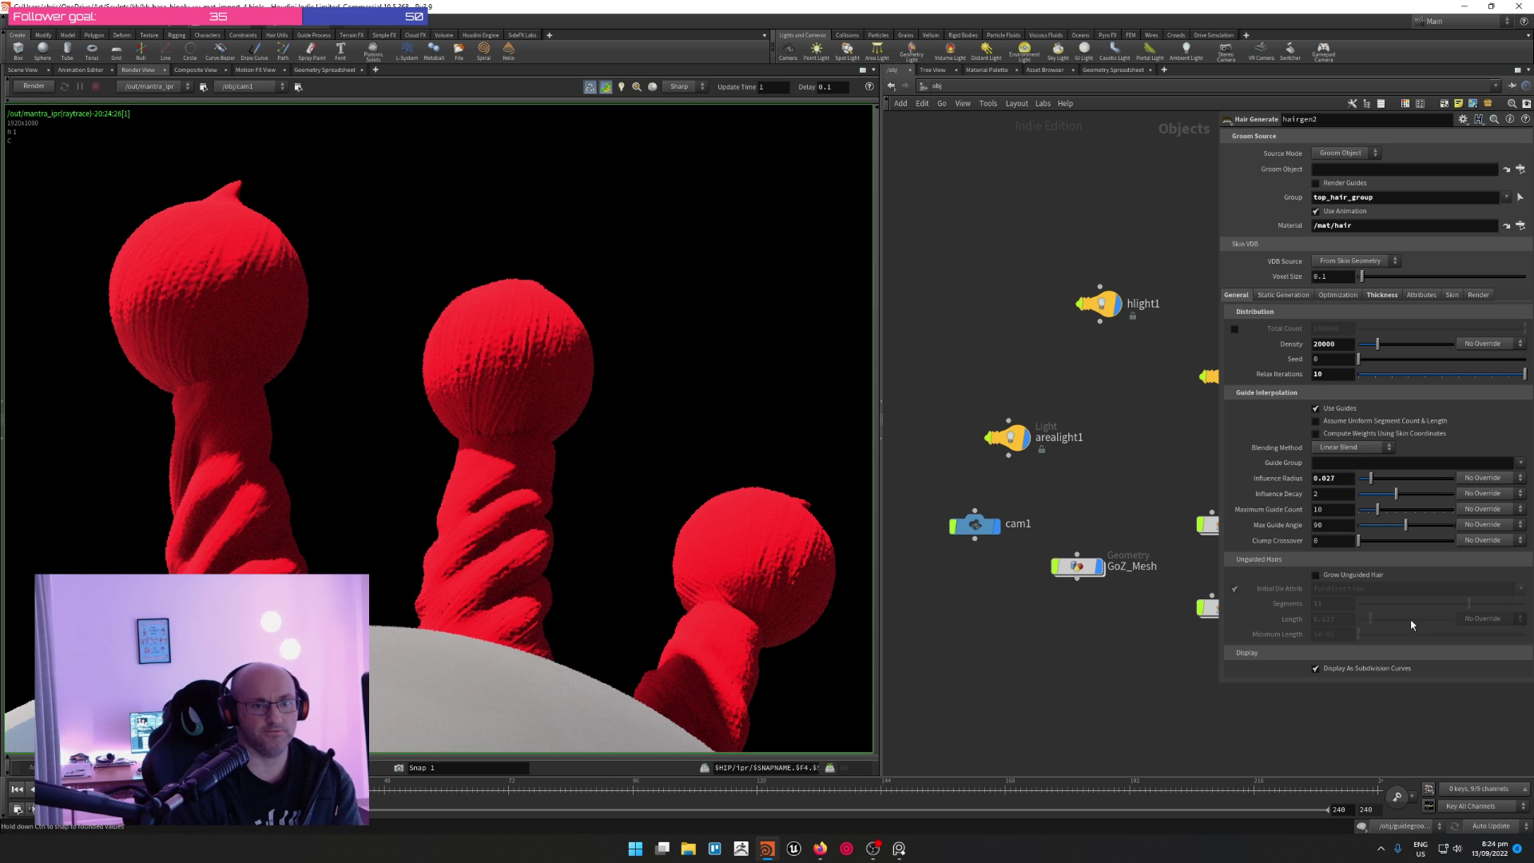
pyautogui.write('15000')
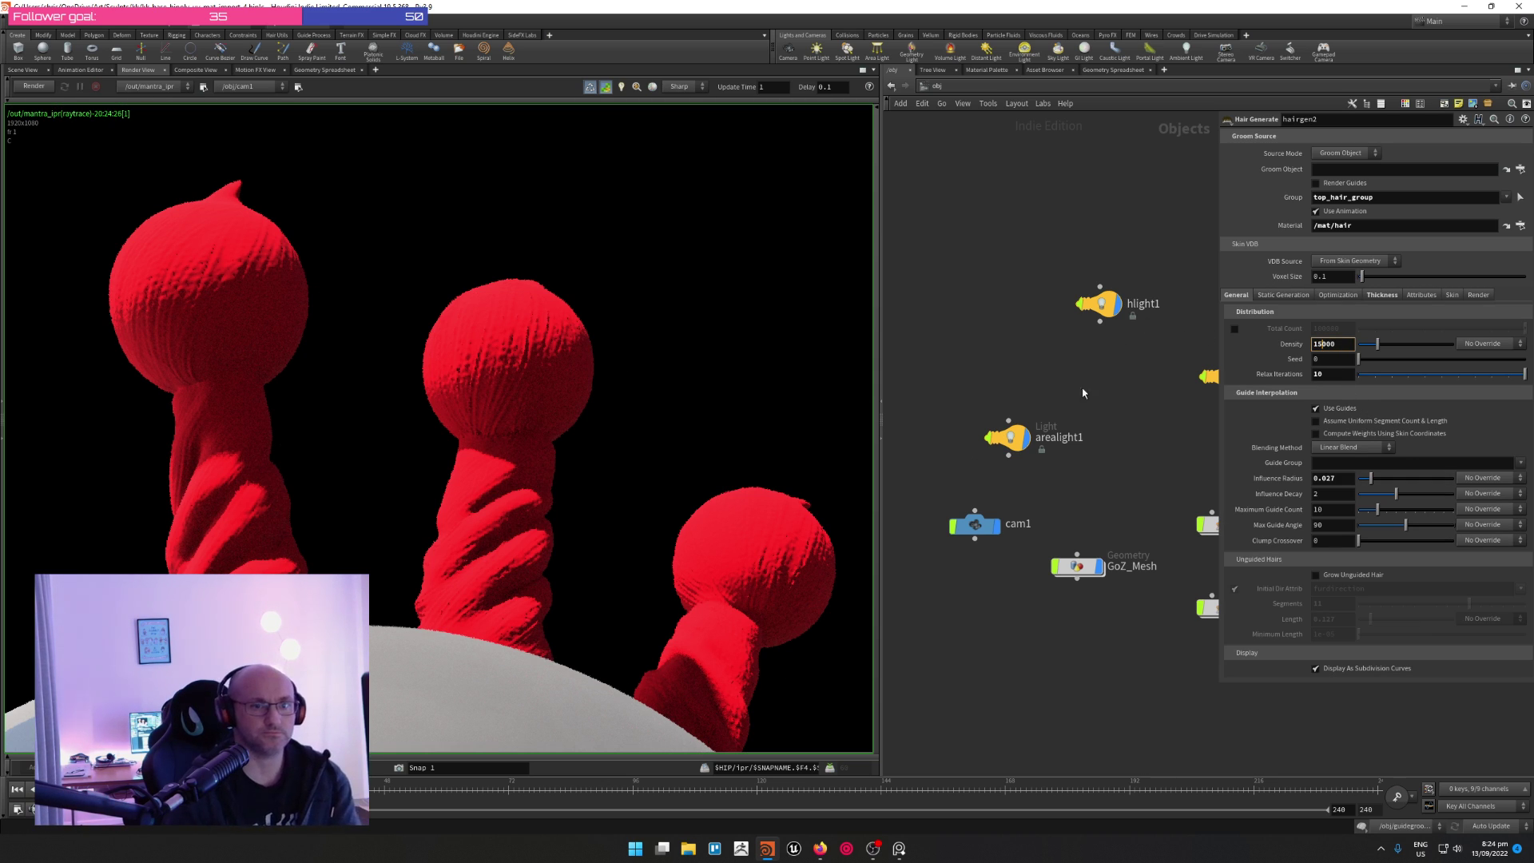
pyautogui.press('Return')
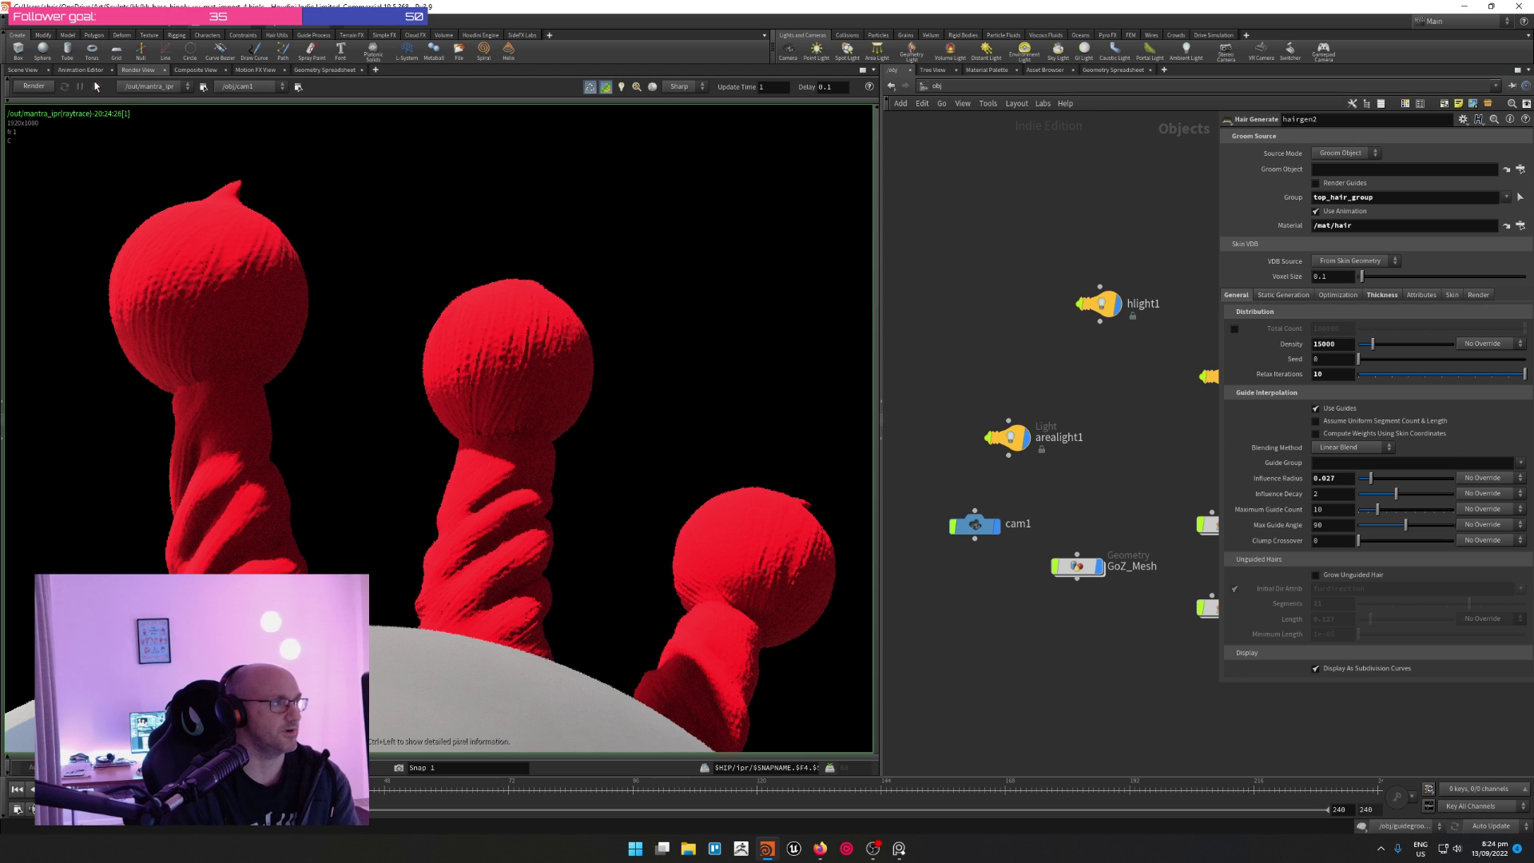
pyautogui.click(34, 87)
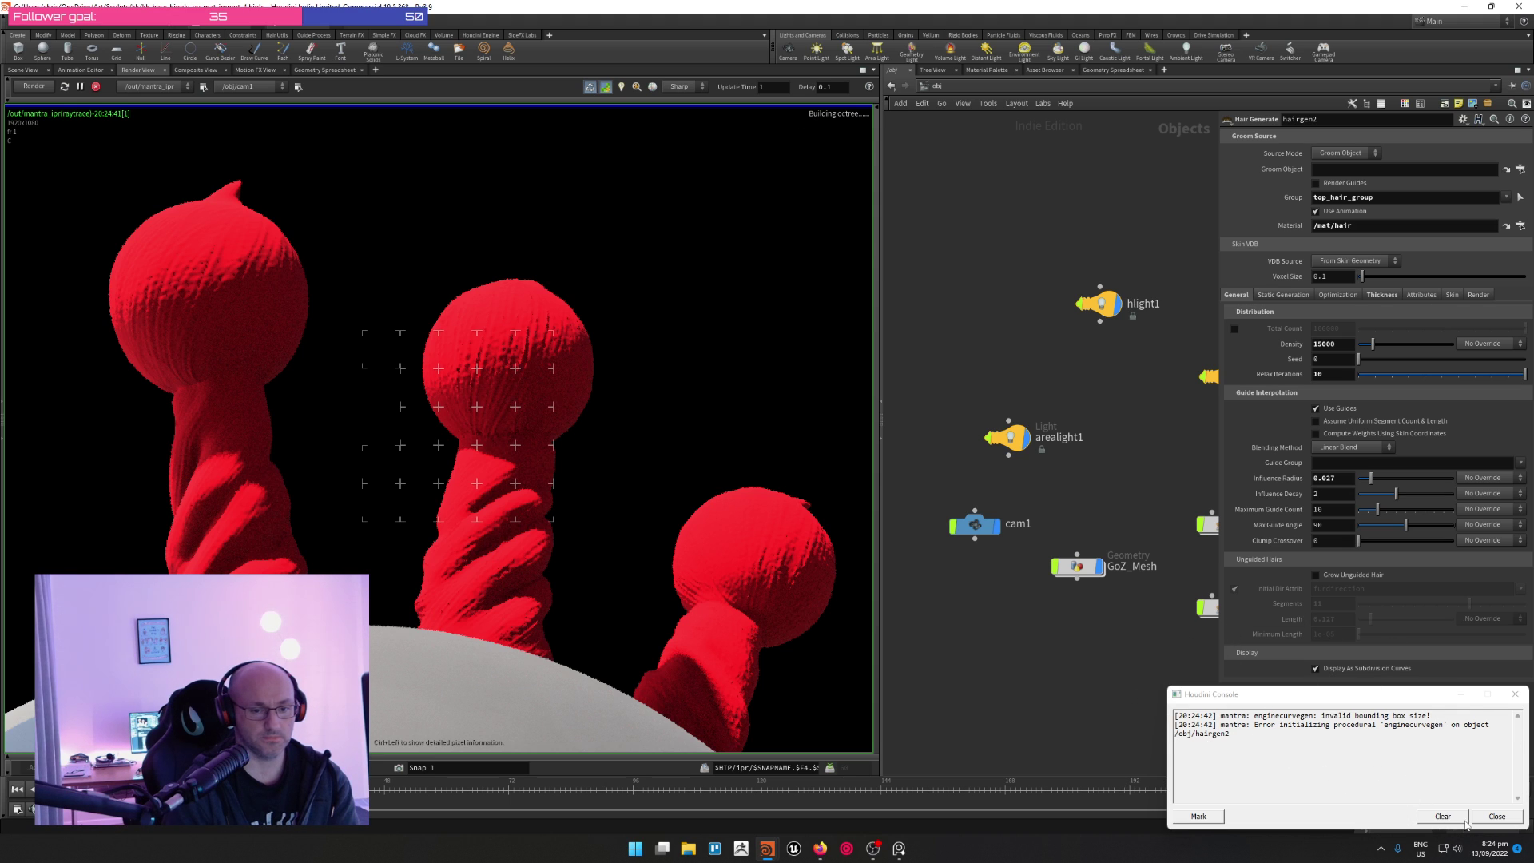
# Close the error console, halt the Mantra render, and give hairgen2 a 0.001 hair thickness
pyautogui.click(1497, 817)
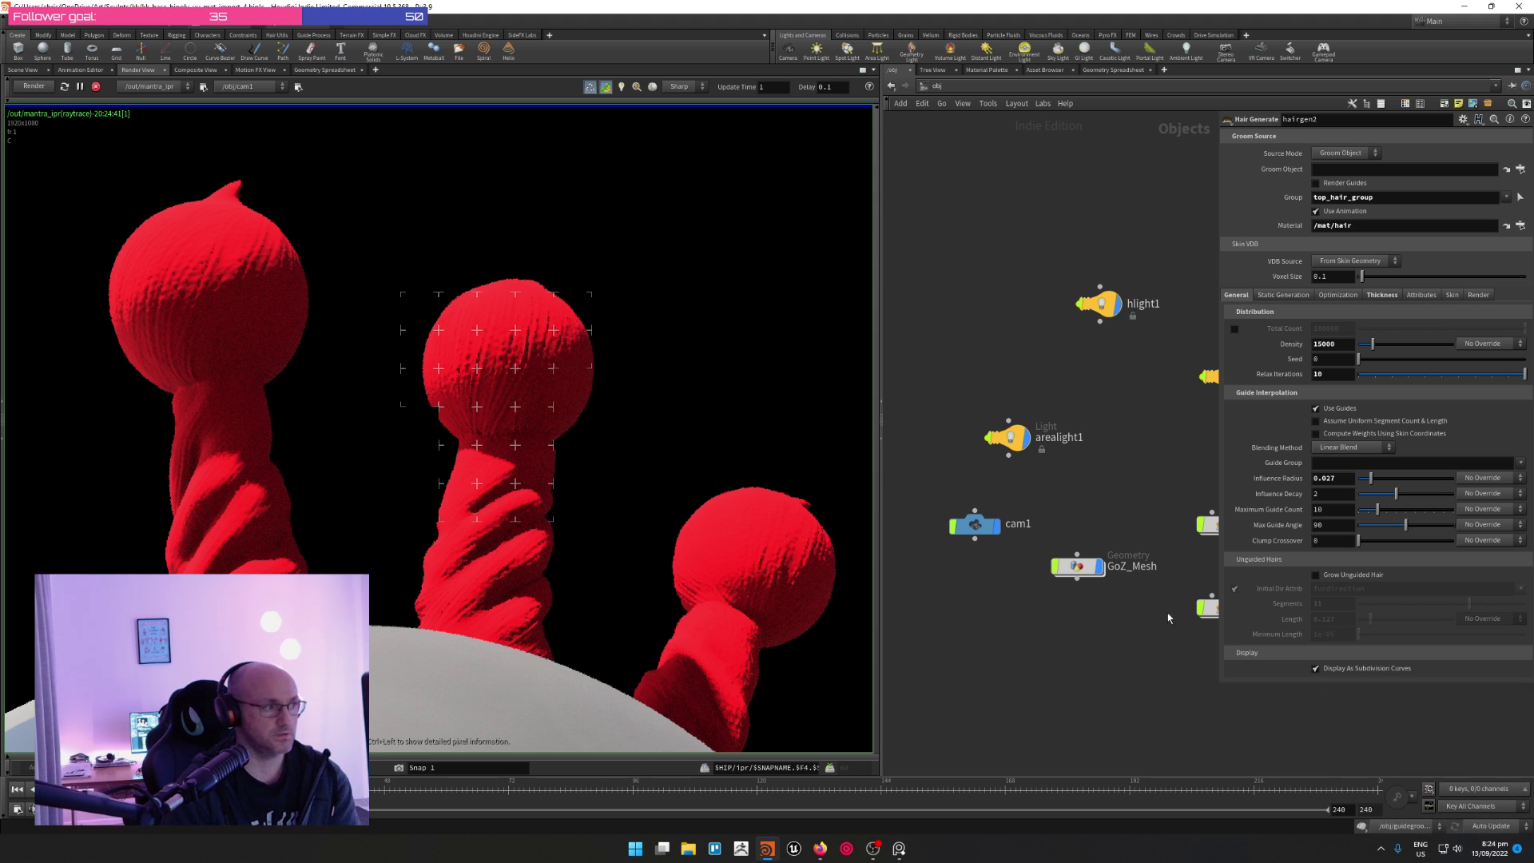
pyautogui.click(96, 88)
pyautogui.click(1379, 295)
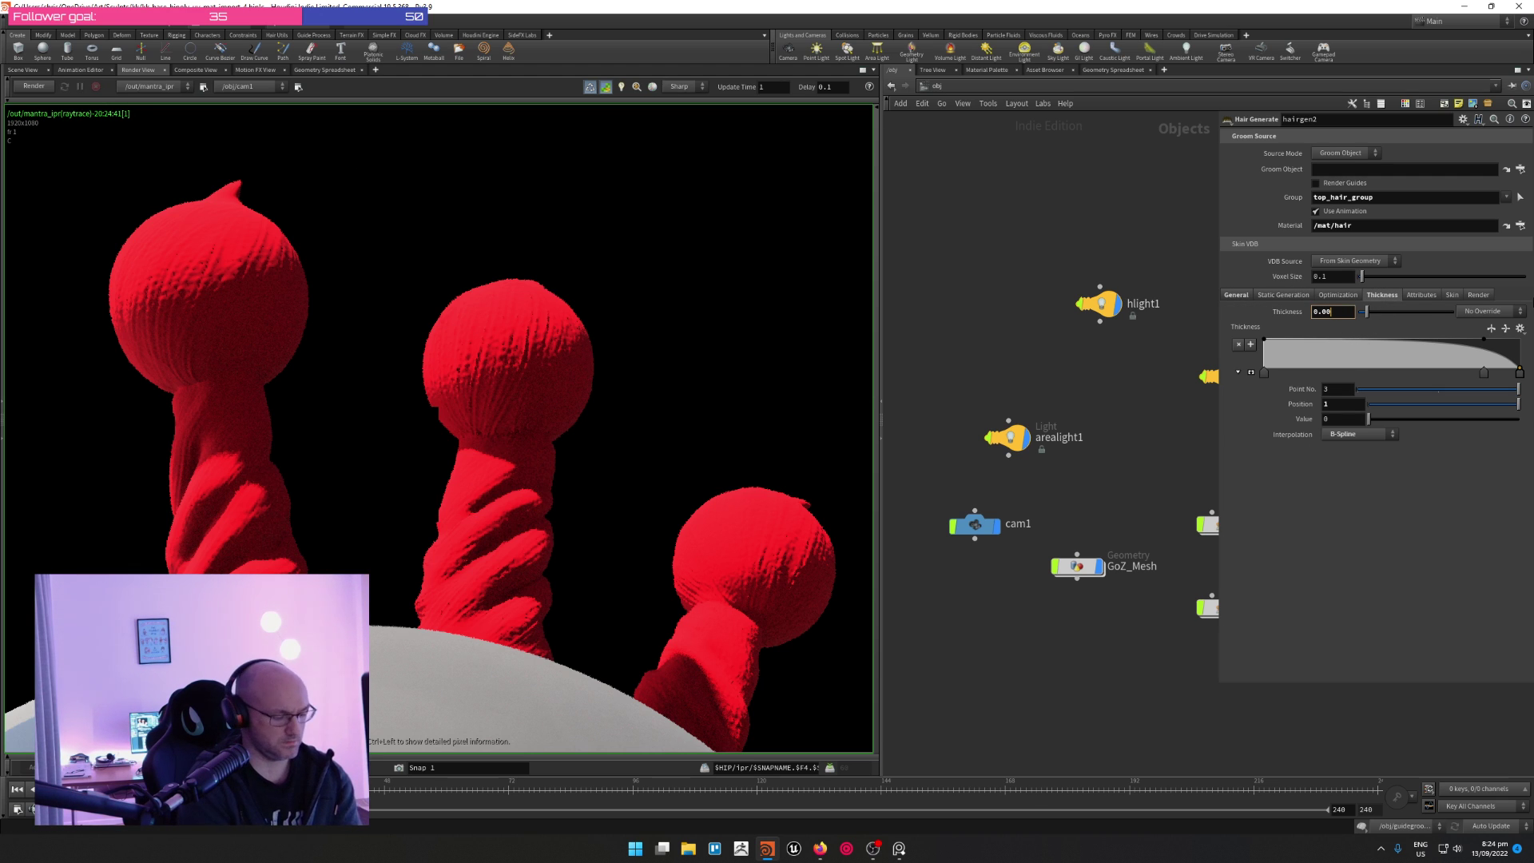
pyautogui.click(1331, 312)
pyautogui.write('1')
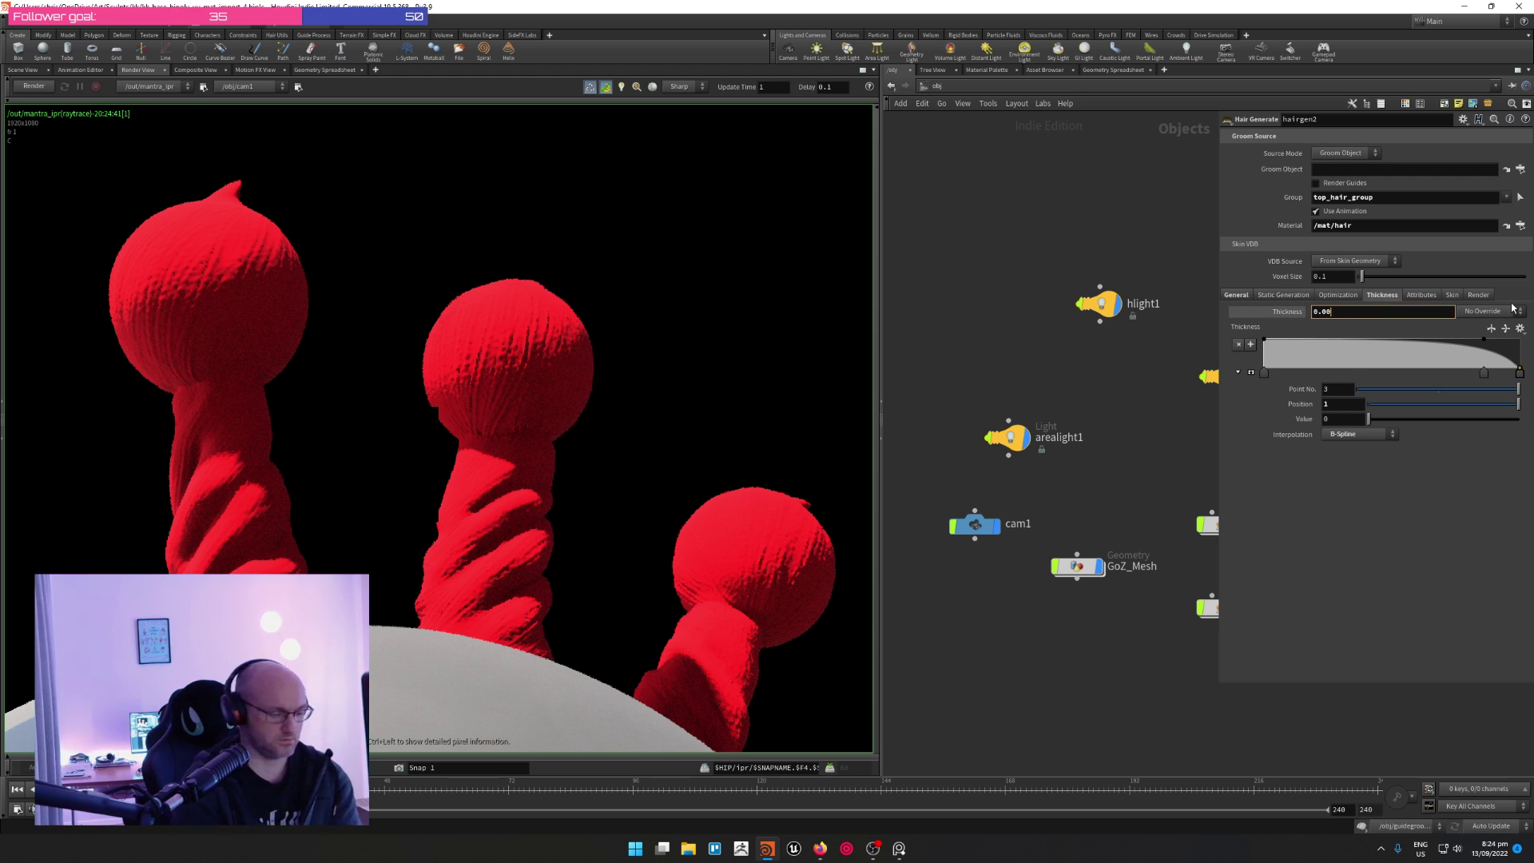
pyautogui.press('Return')
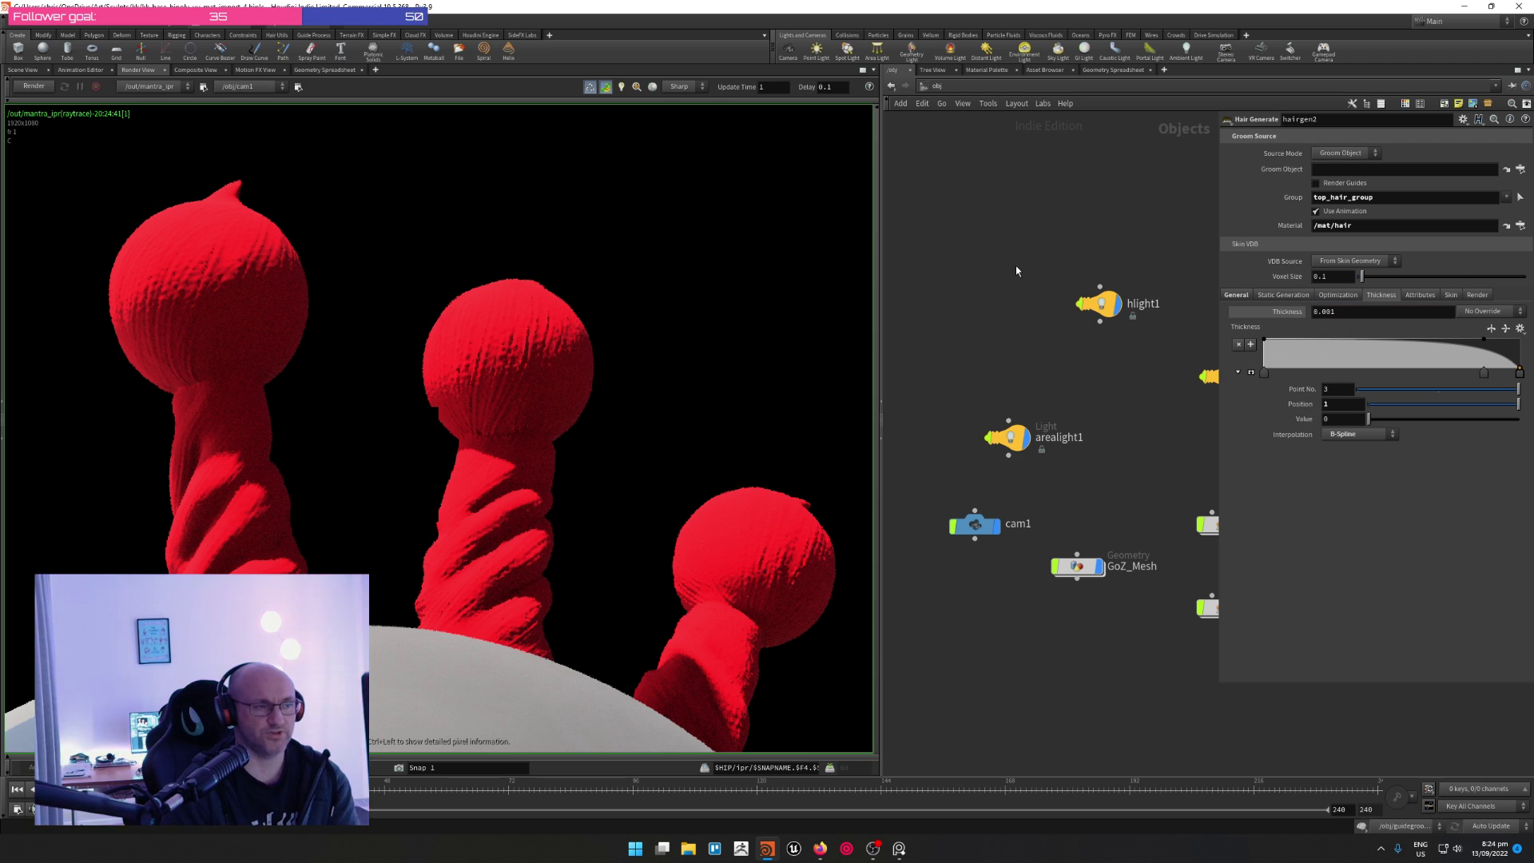